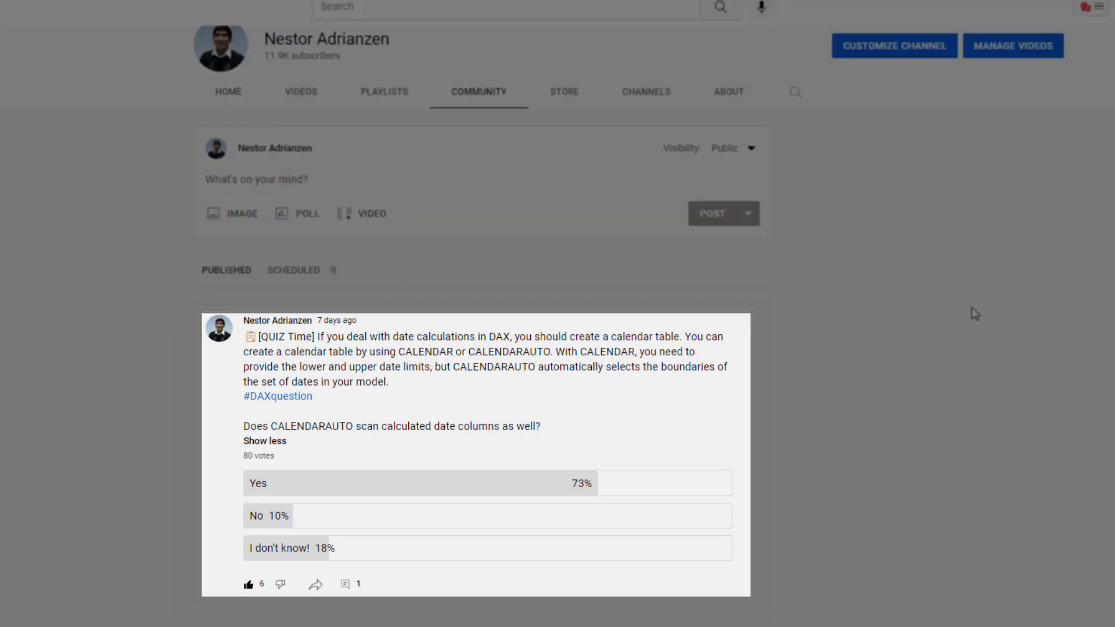
Scroll through the LinkedIn quiz post and highlight the word CALENDARAUTO.
scroll(928, 309, up, 2)
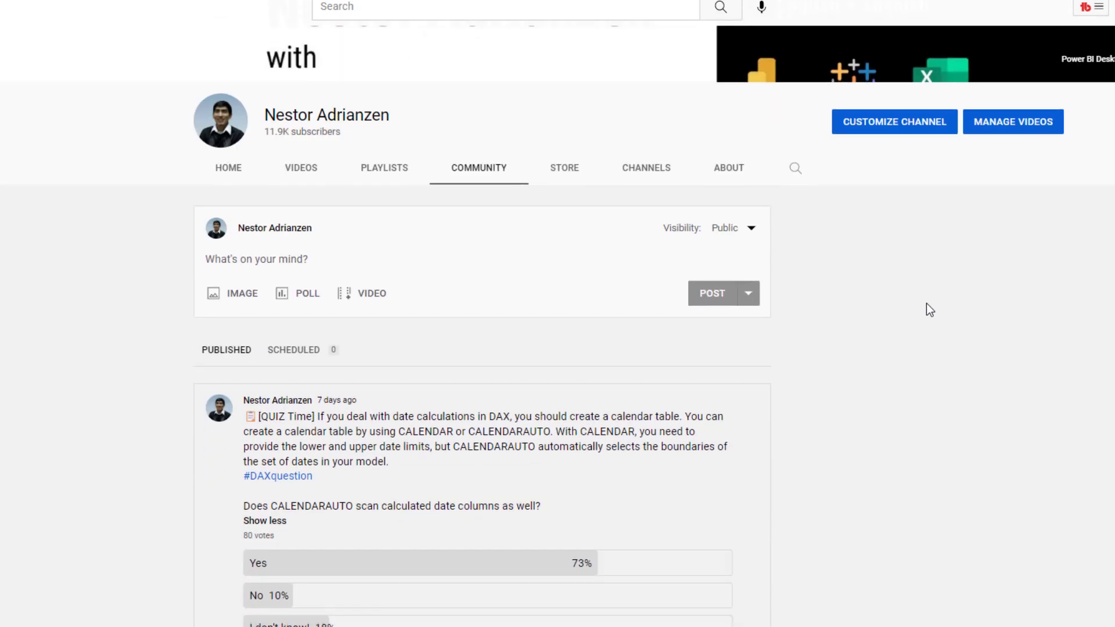
scroll(926, 303, up, 3)
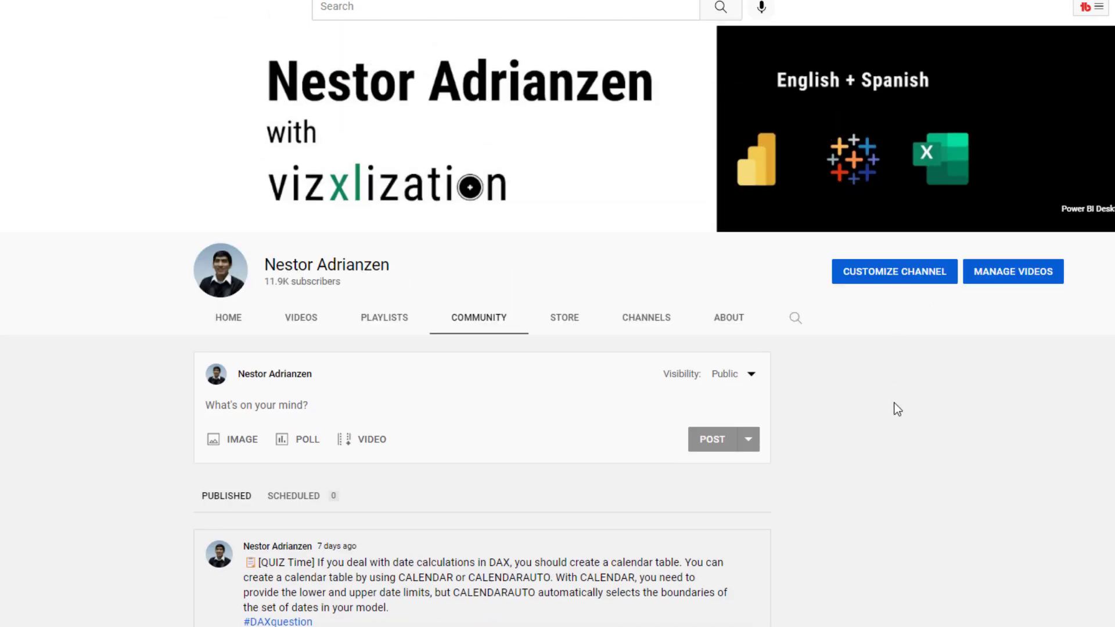
scroll(898, 400, down, 3)
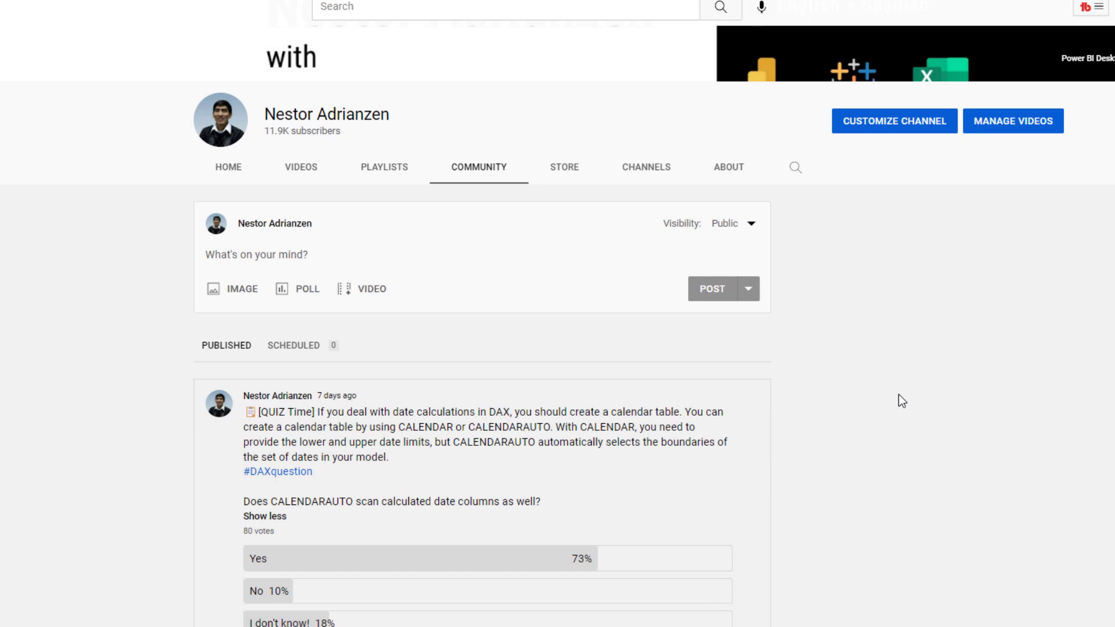
scroll(897, 401, down, 2)
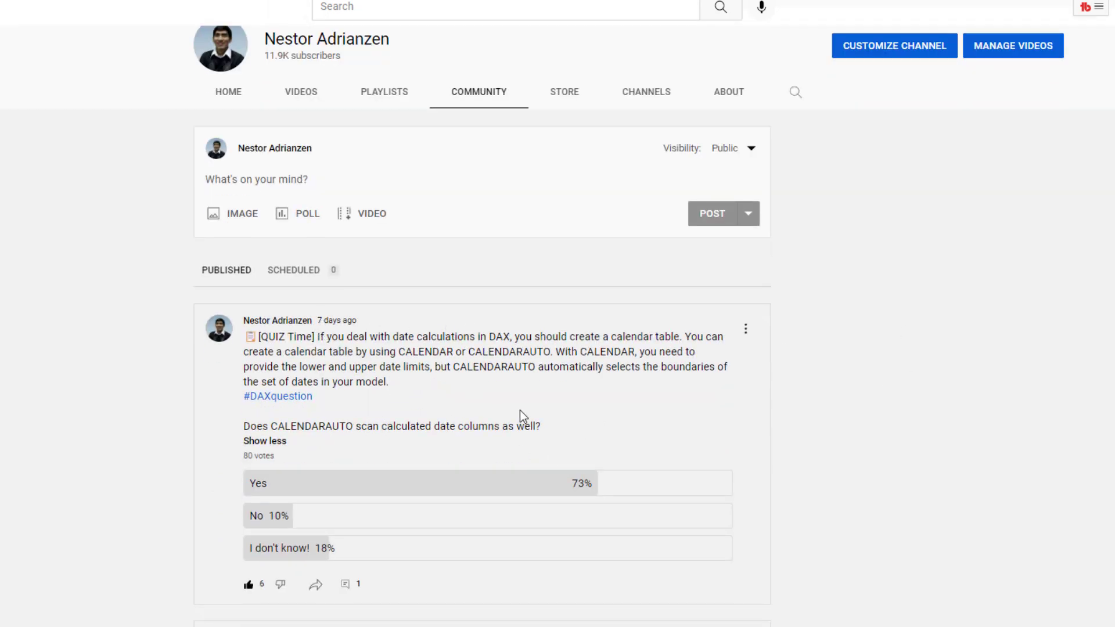
scroll(520, 411, down, 2)
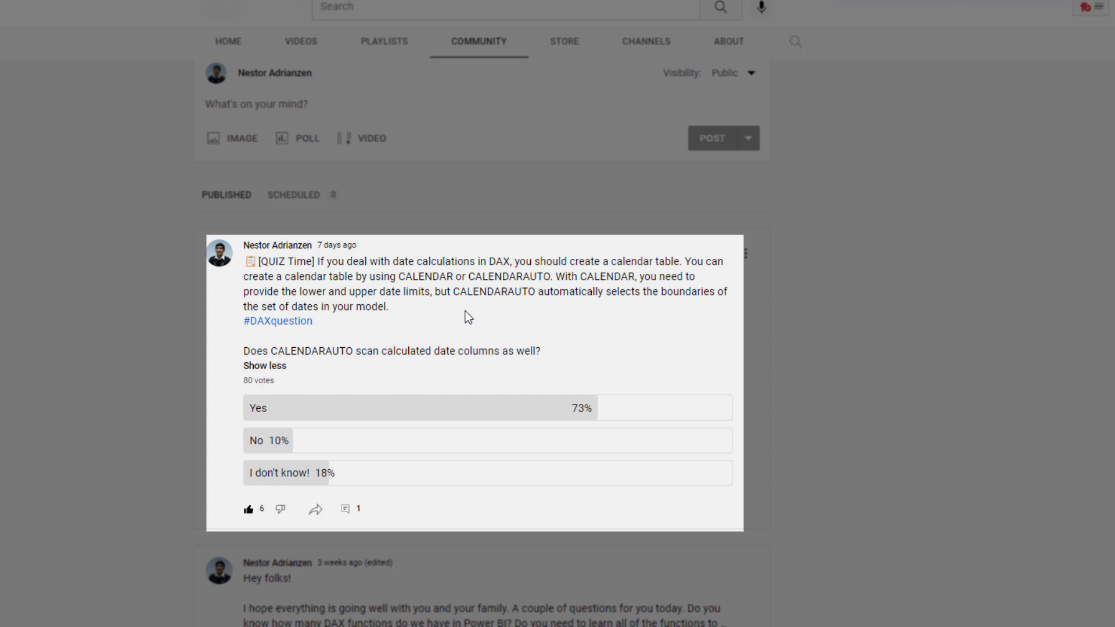
drag(455, 291, 535, 292)
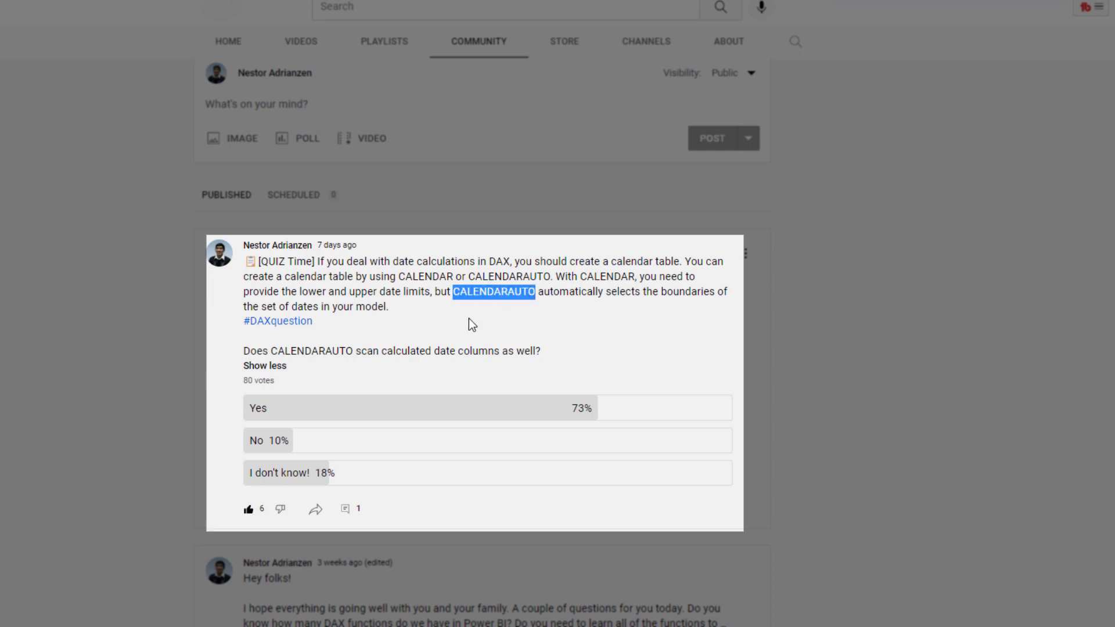
scroll(357, 230, down, 3)
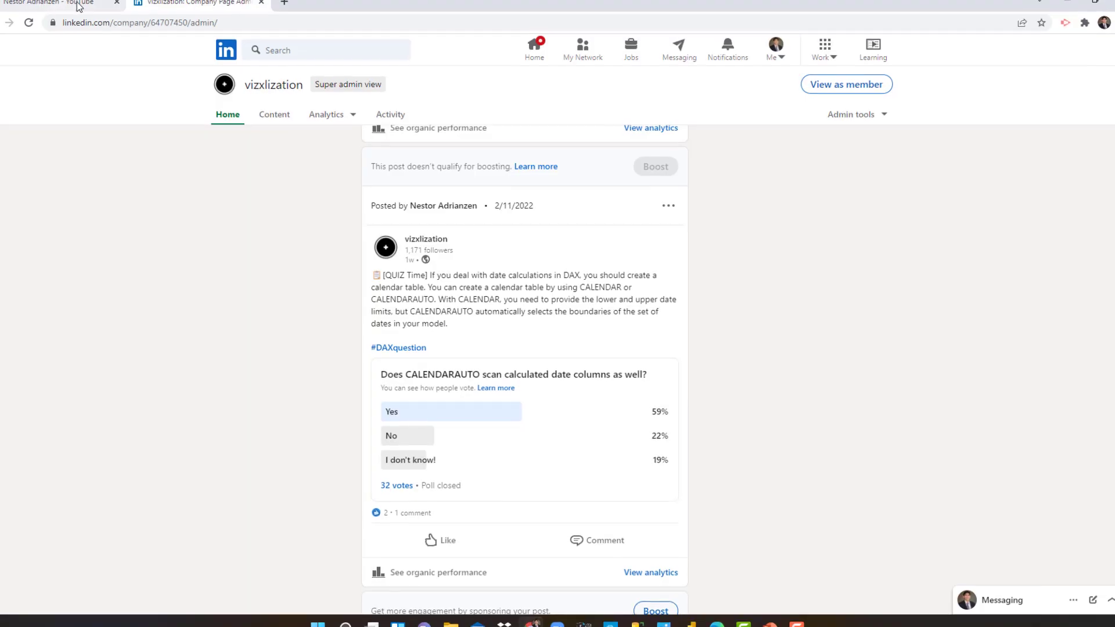
Switch to the vizxlization company page's copy of the quiz and highlight the page name.
click(85, 4)
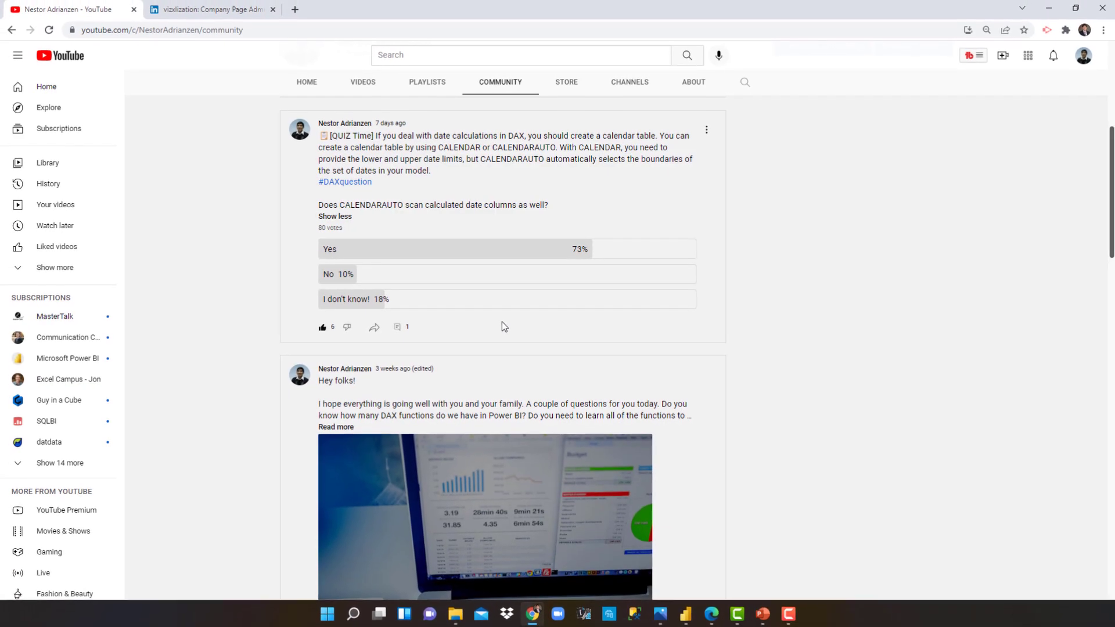
click(230, 13)
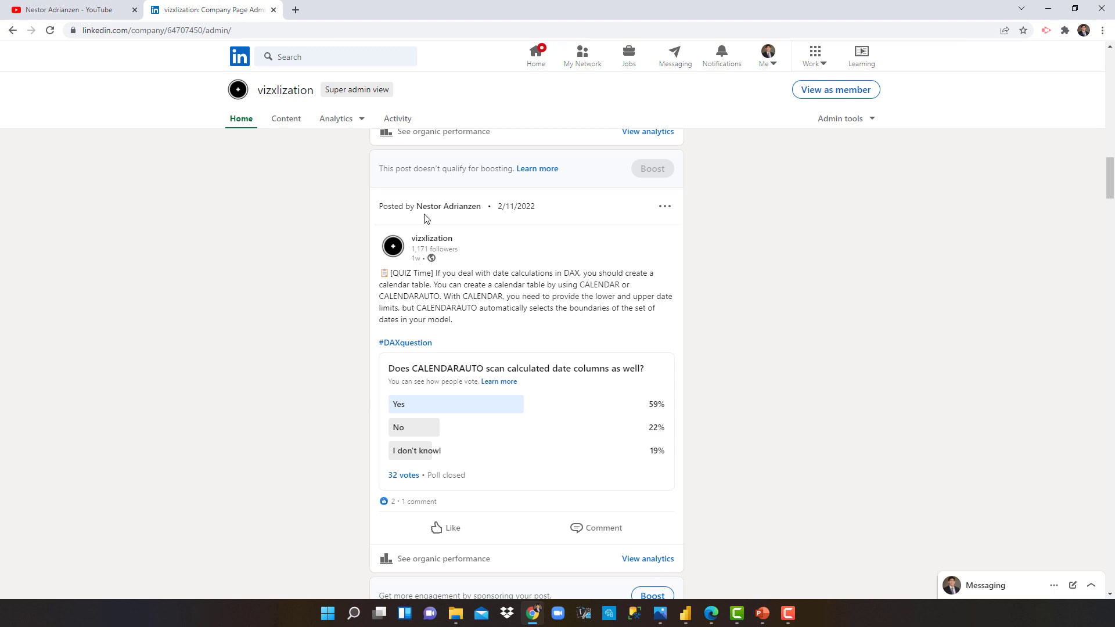
drag(260, 93, 314, 91)
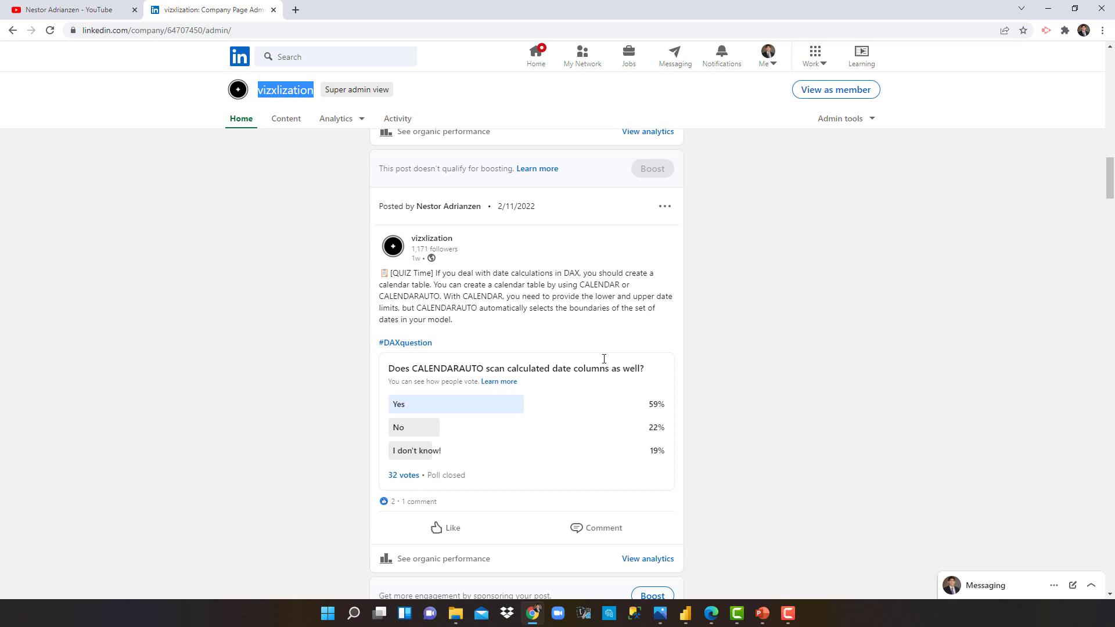
click(737, 275)
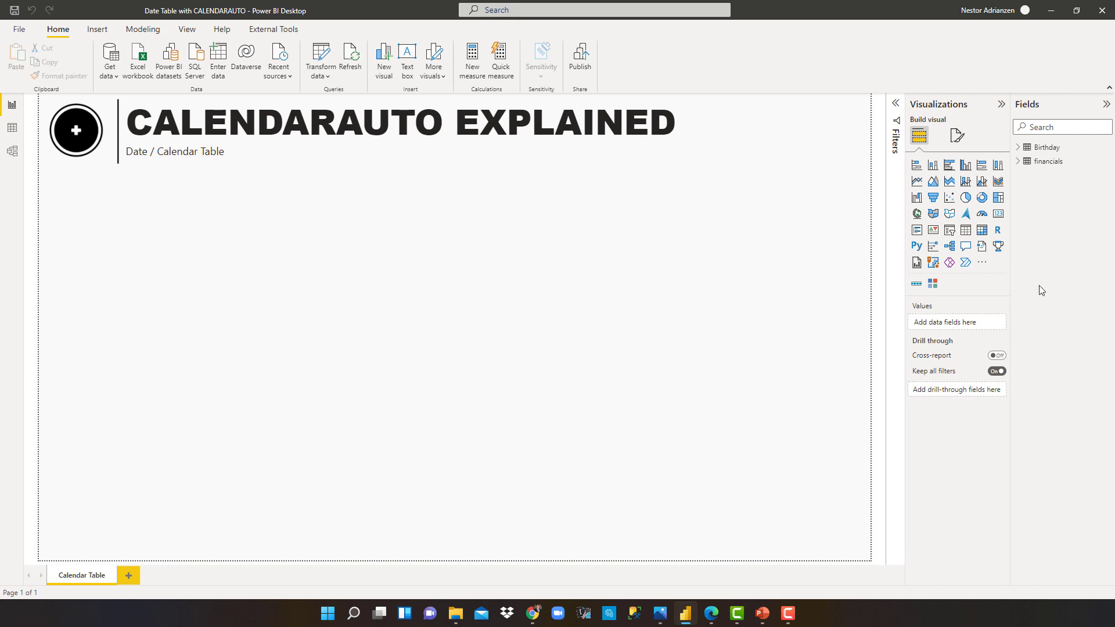
Browse the Birthday and financials field lists, then show the Birthday table's 16 rows in Data view.
click(1017, 150)
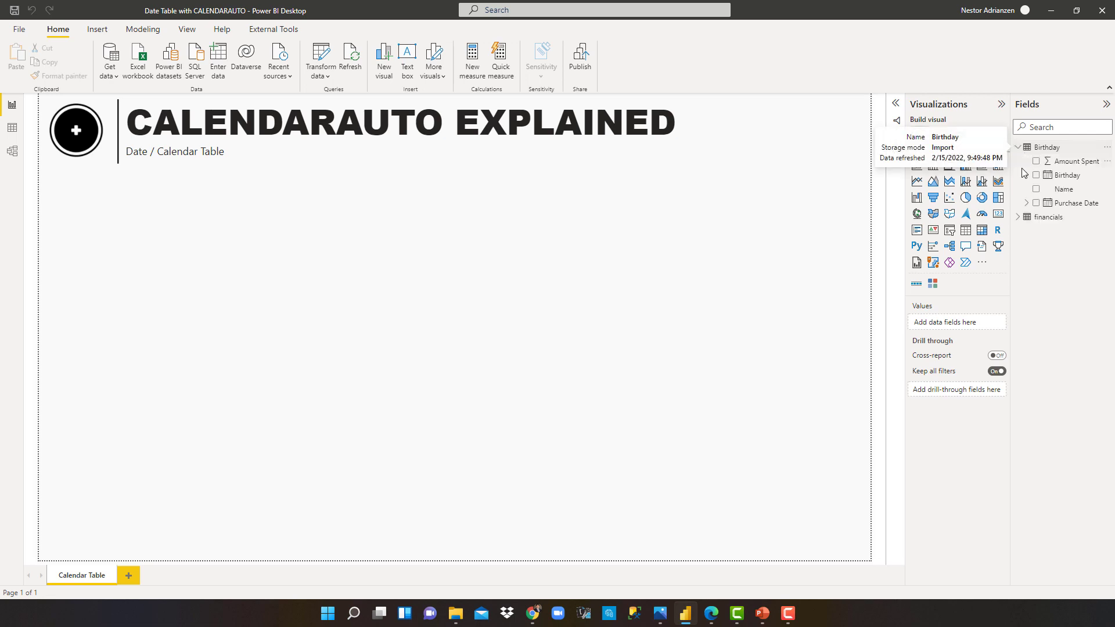
click(1017, 148)
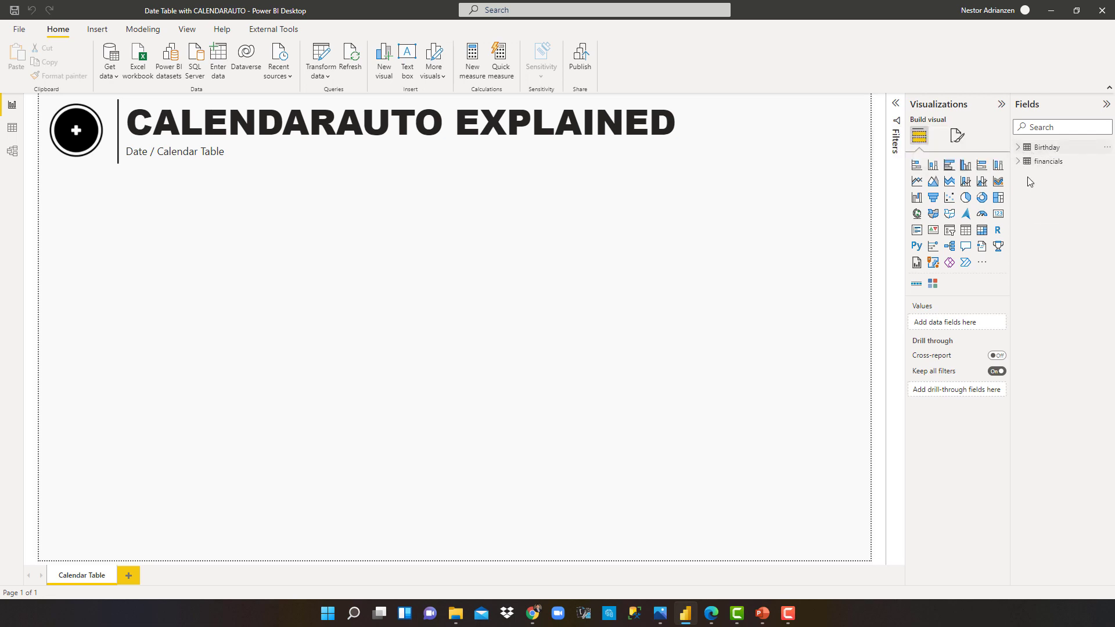
click(1019, 162)
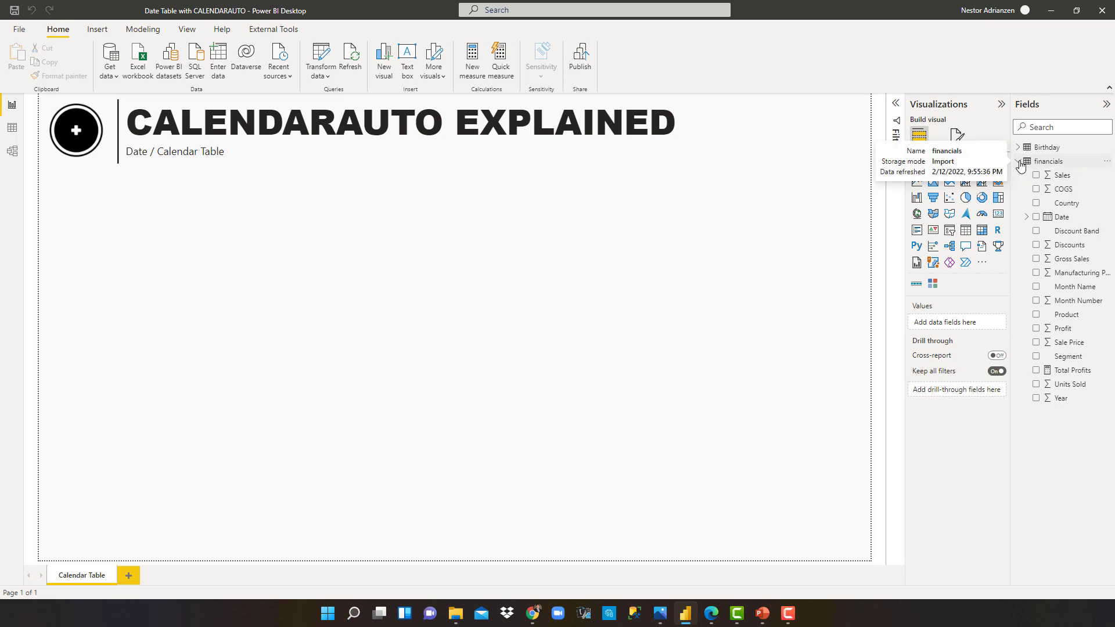
click(1020, 164)
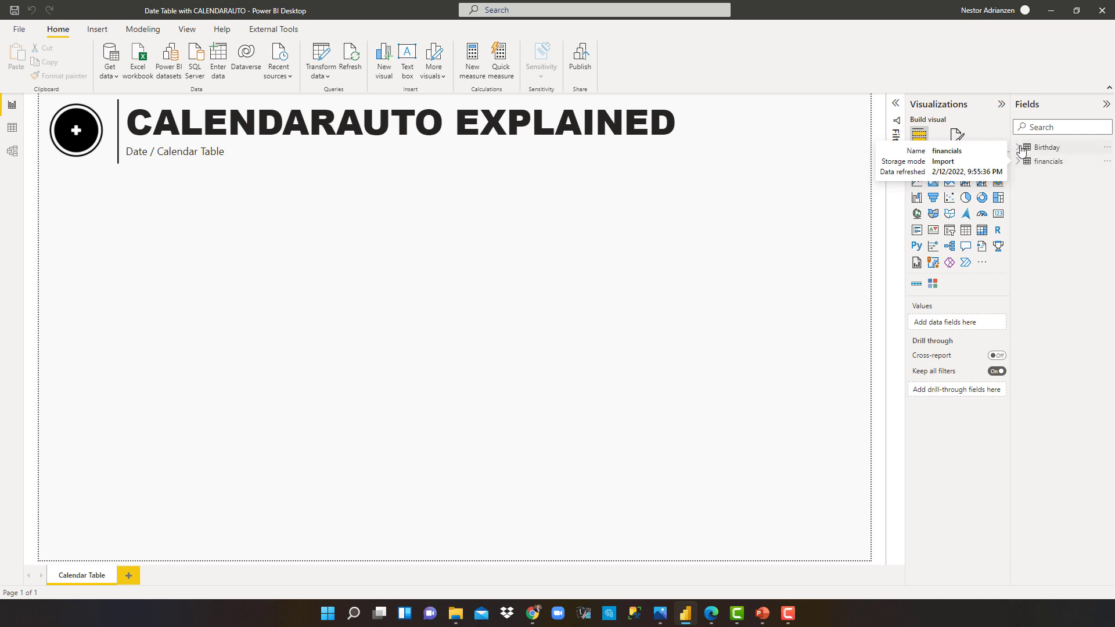
click(1017, 149)
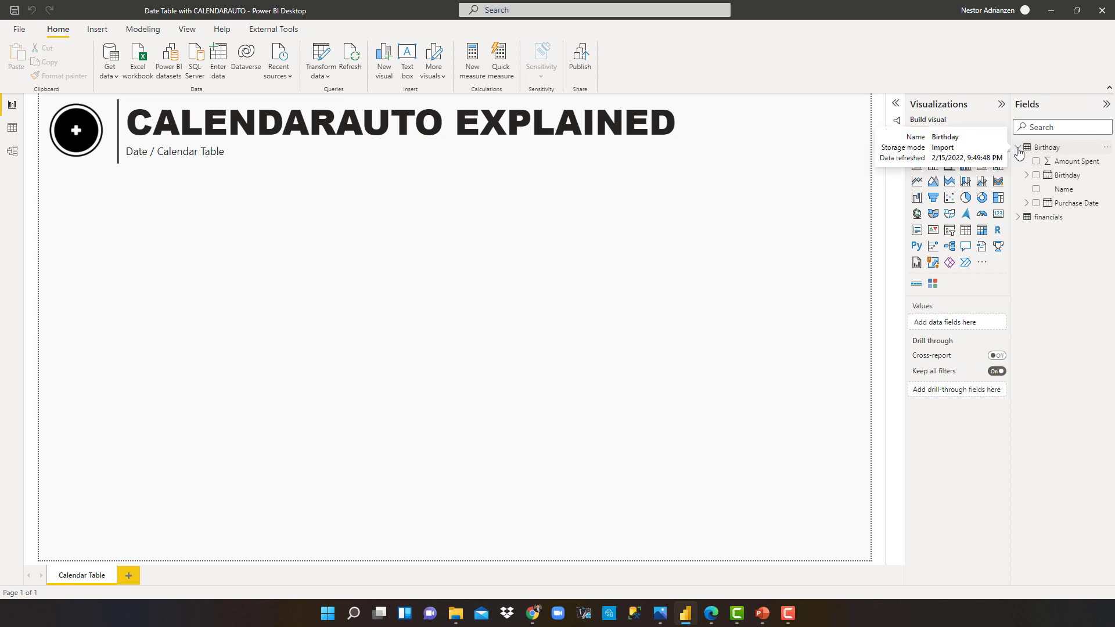
click(1019, 152)
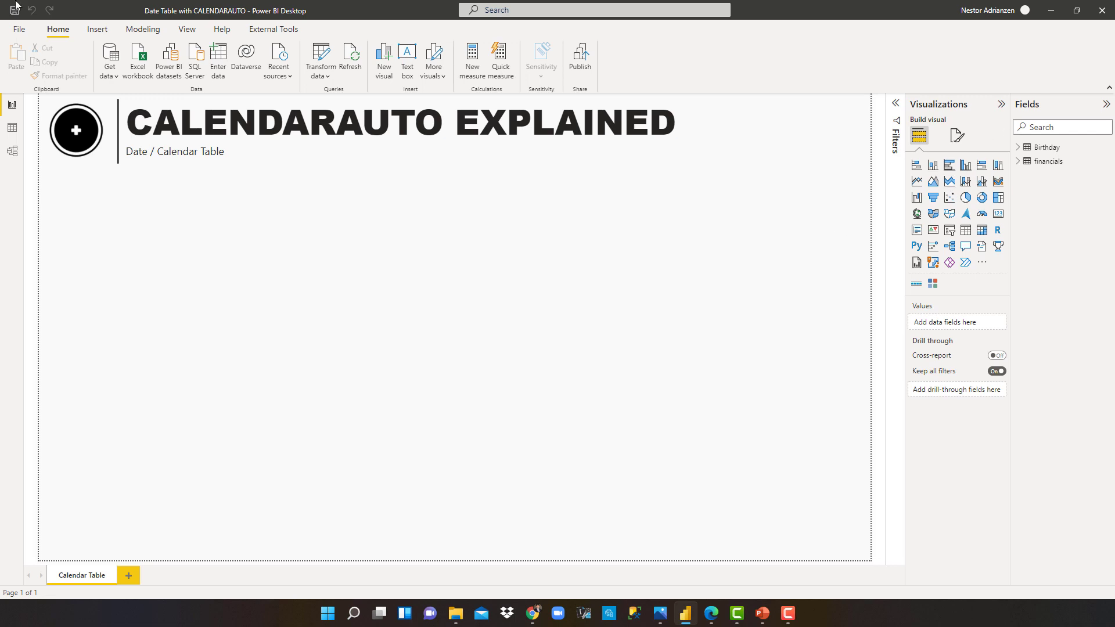
click(12, 128)
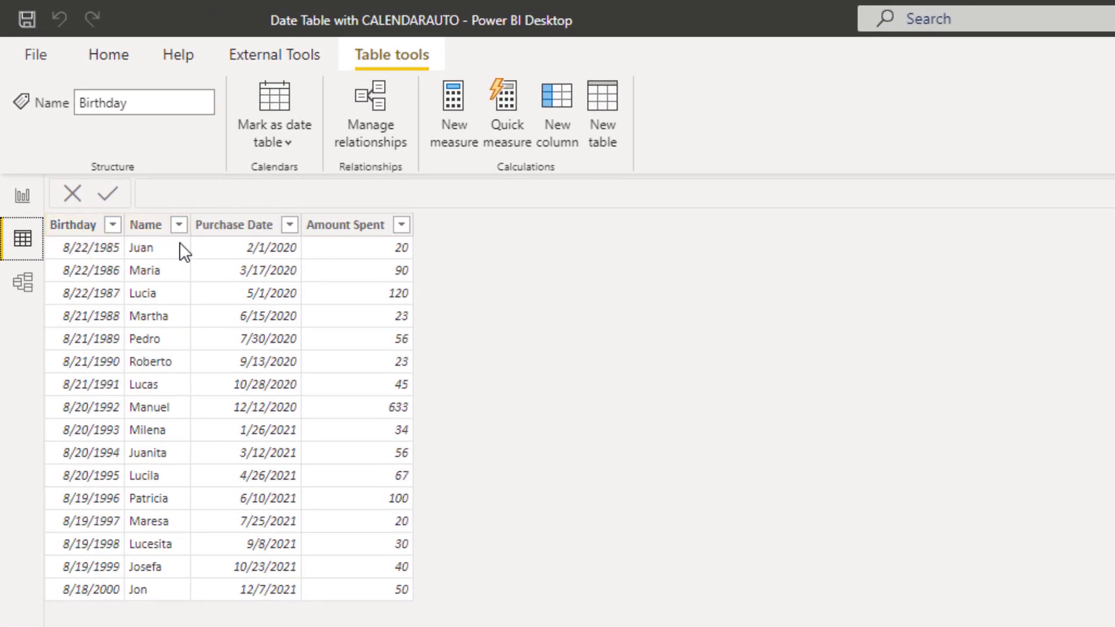
Inspect the Name, Purchase Date and Amount Spent columns, then display the financials table's 700 rows.
click(155, 231)
click(239, 232)
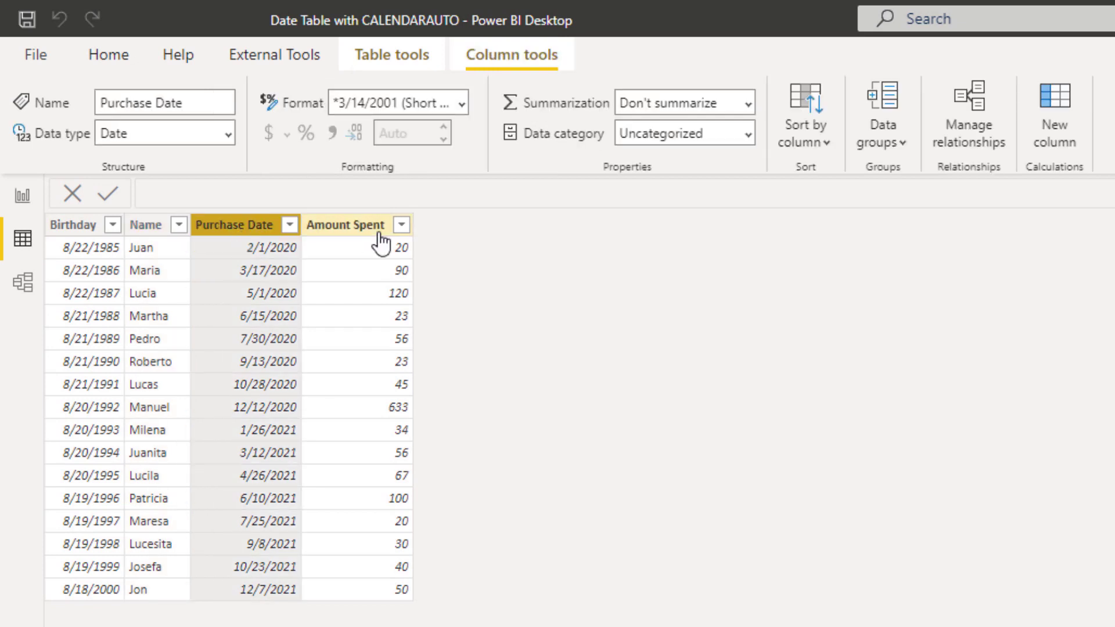
click(350, 232)
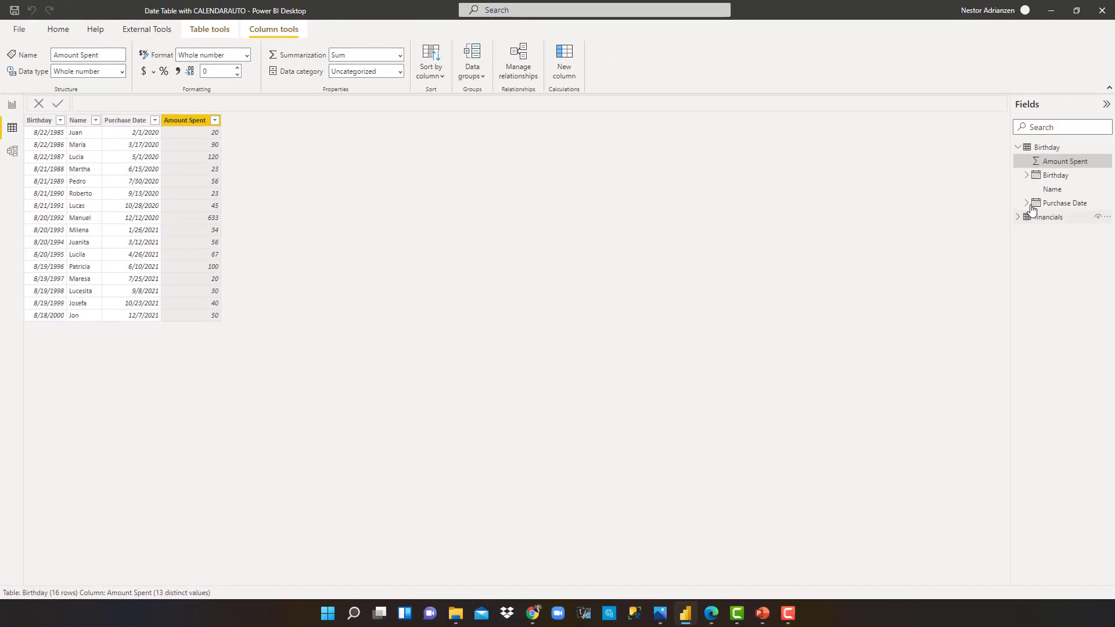
click(1019, 150)
click(1037, 163)
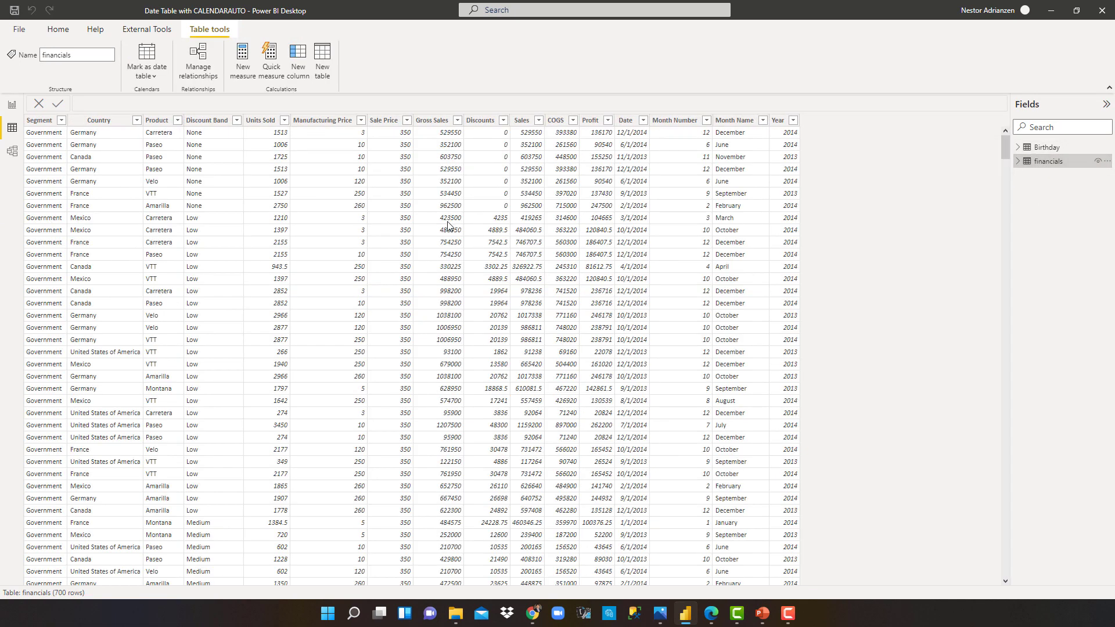
Review the distinct Year and Date values in financials without filtering, then return to the report page.
click(791, 123)
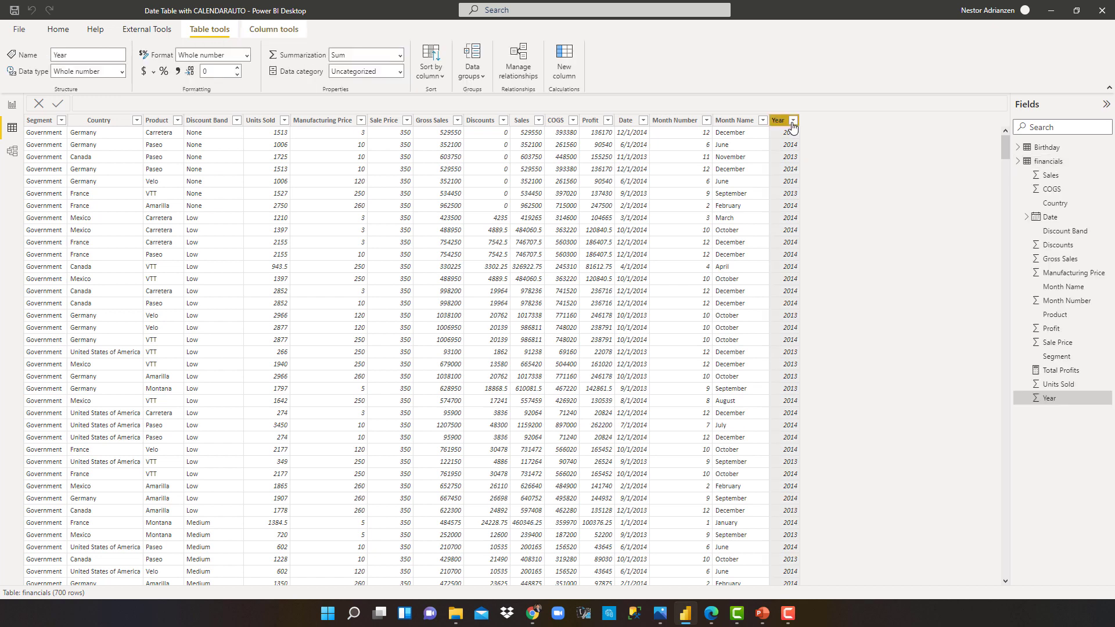
click(793, 120)
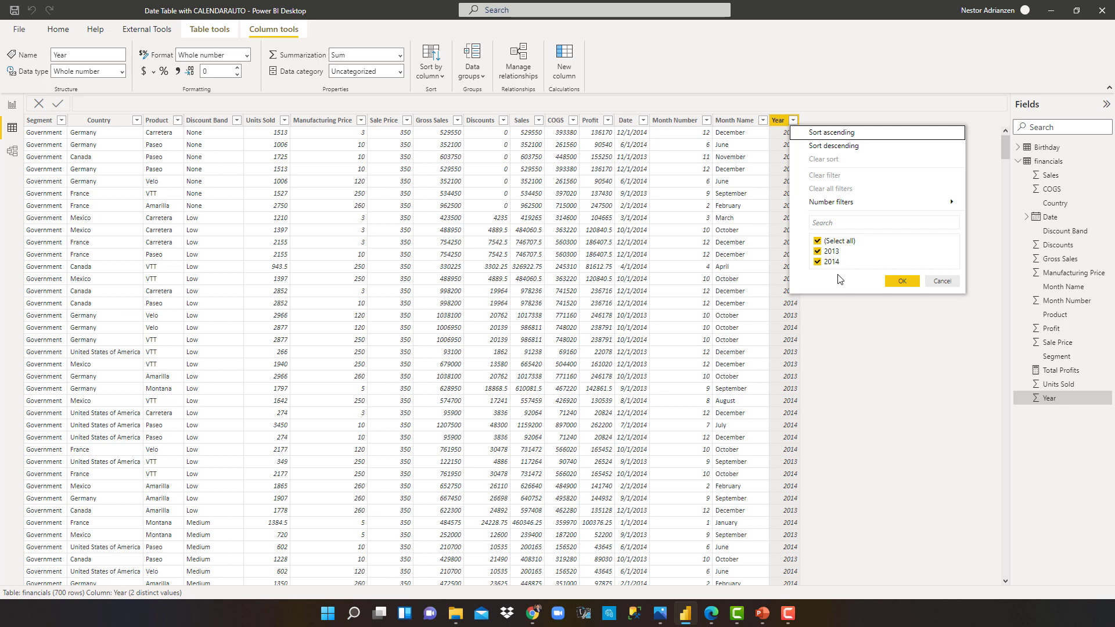
click(948, 283)
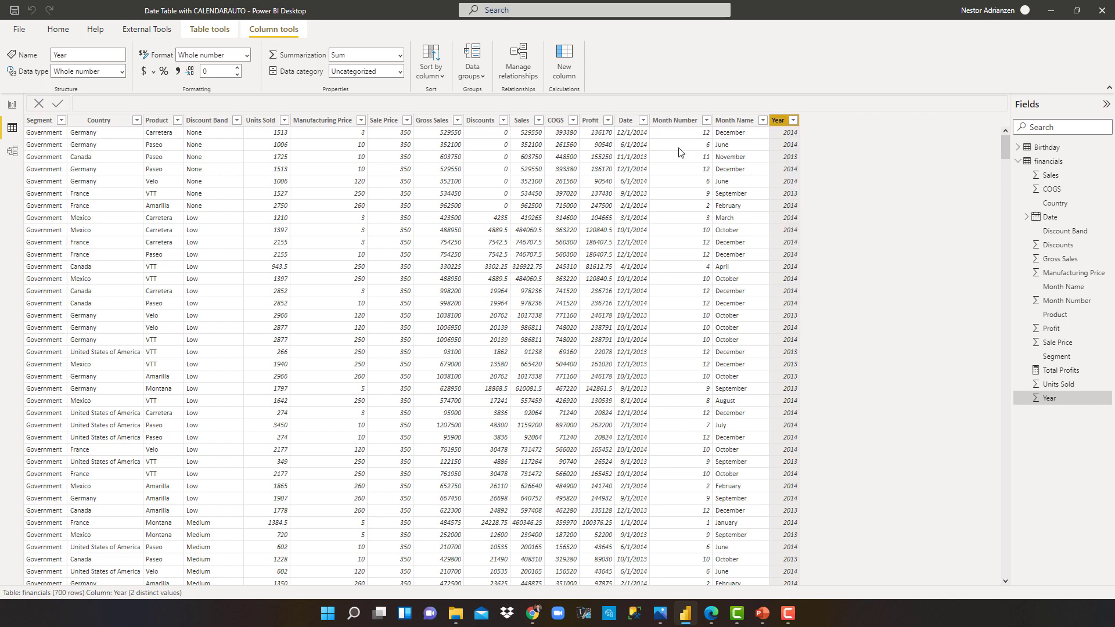
click(641, 122)
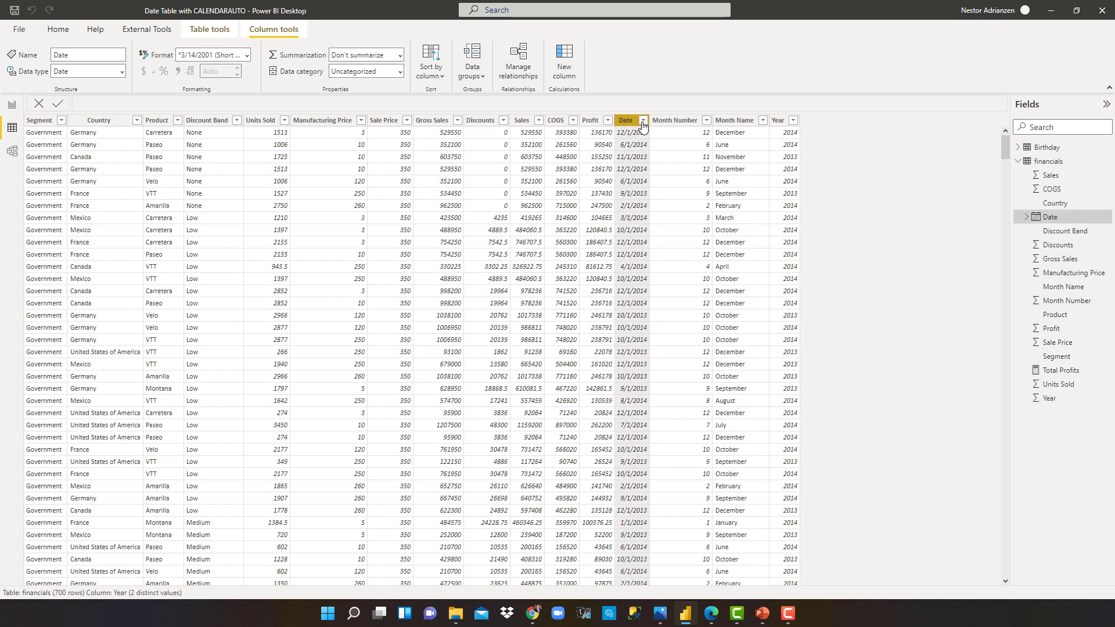
click(643, 123)
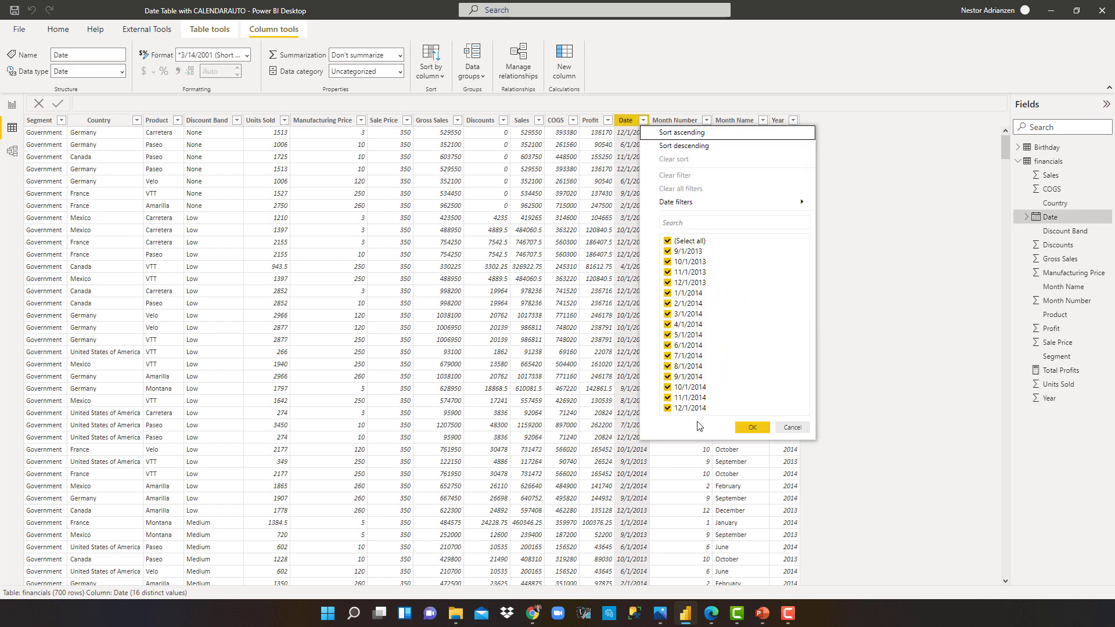
click(792, 427)
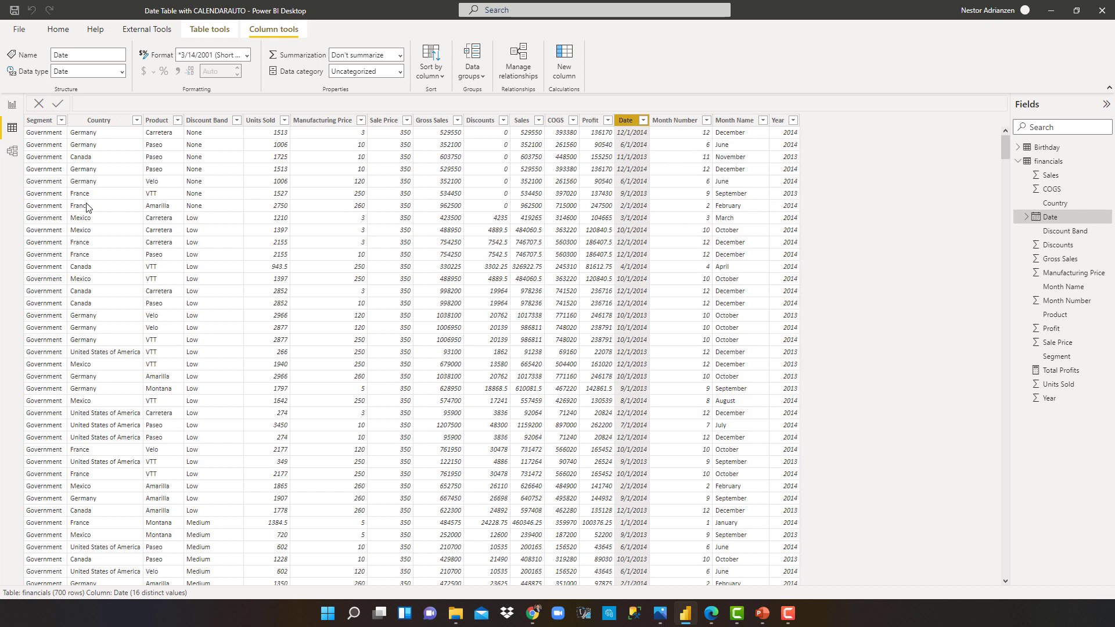
click(12, 104)
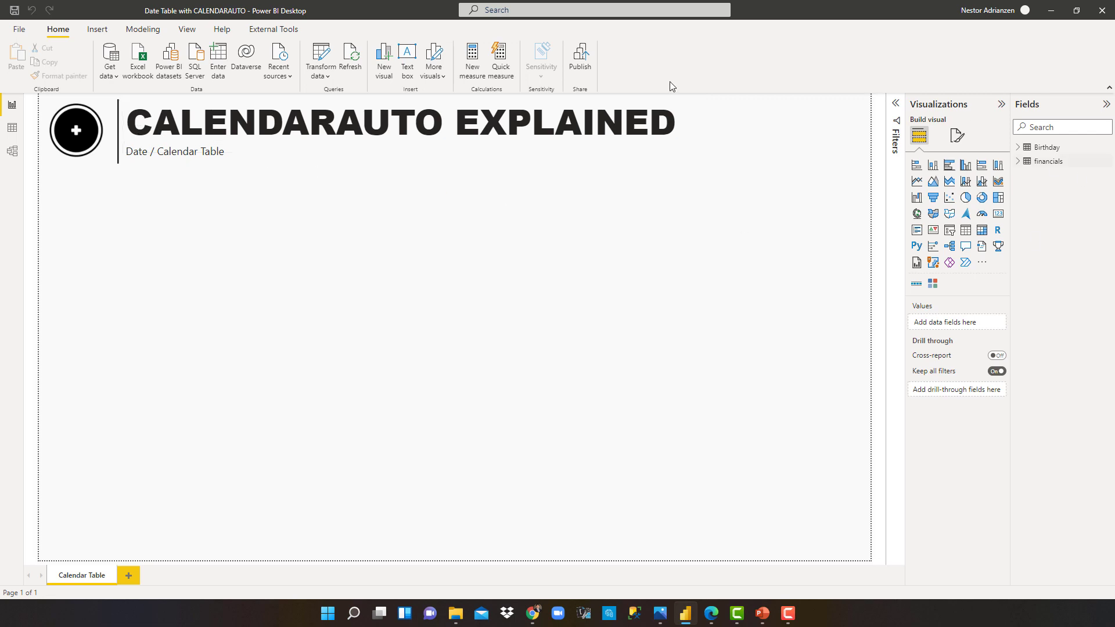
Create the calculated table Dates = CALENDARAUTO() with Table tools > New table.
click(147, 36)
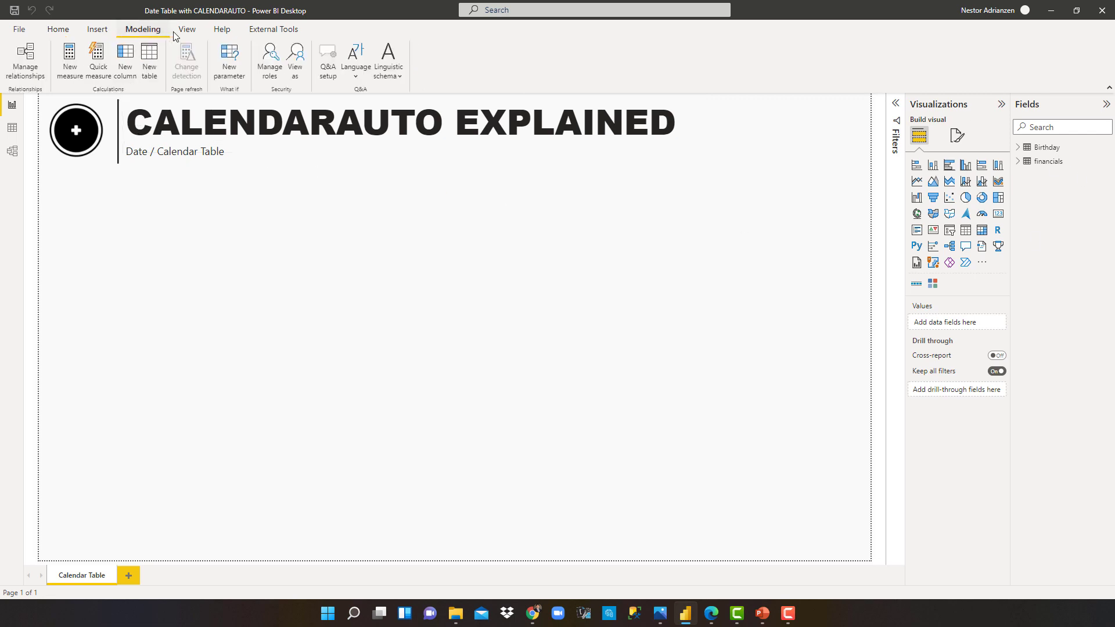
click(150, 55)
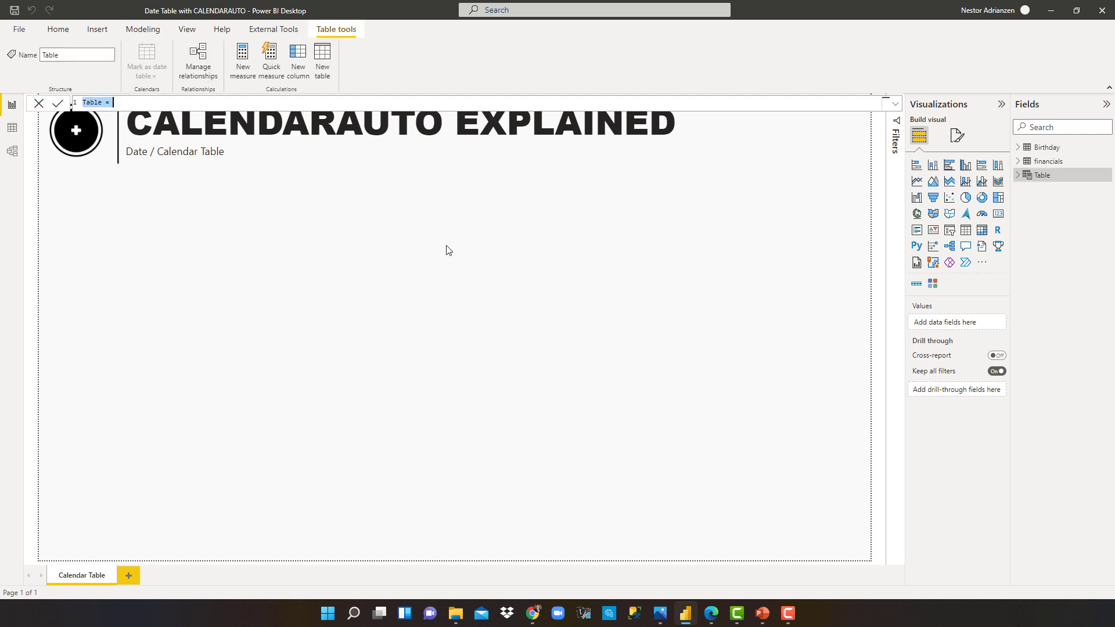
text(Dates =)
key(shift+Return)
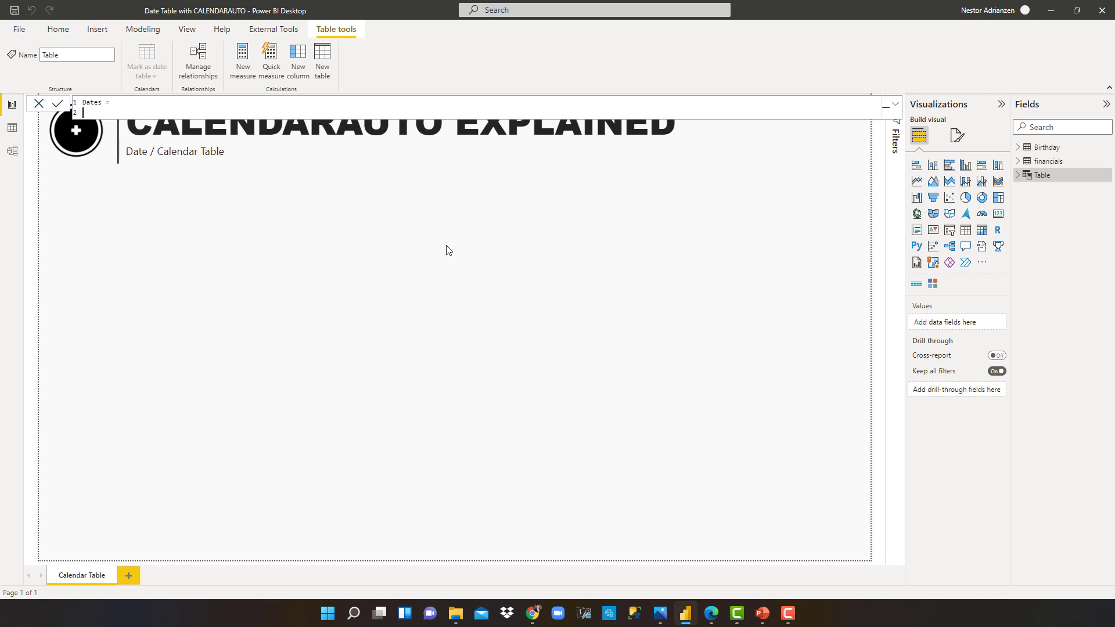
text(cale)
key(Down)
key(Tab)
text())
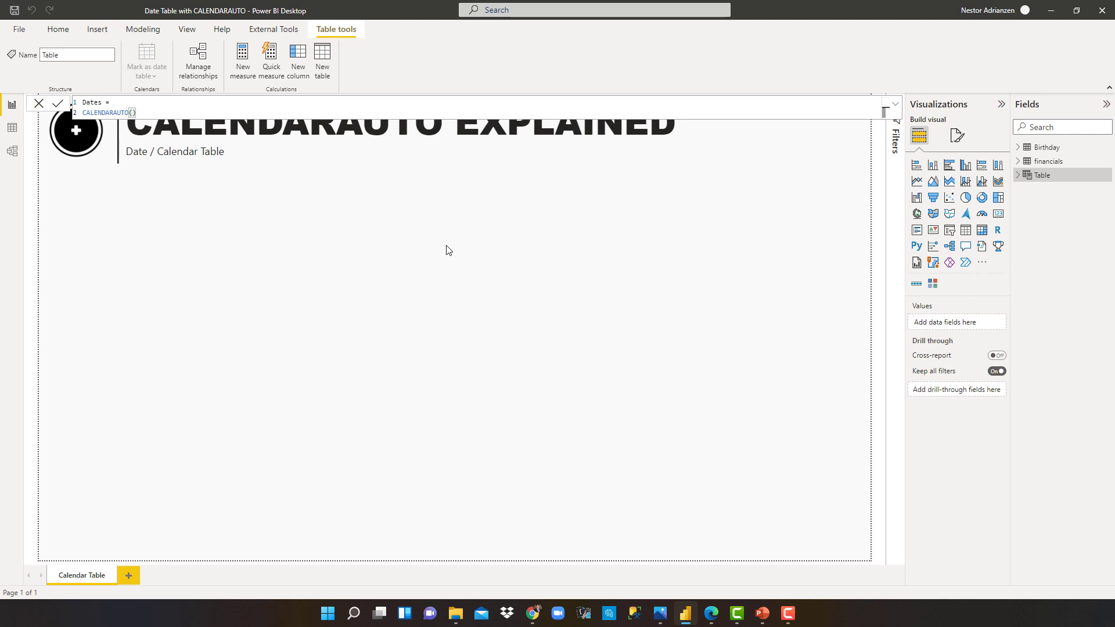
key(Return)
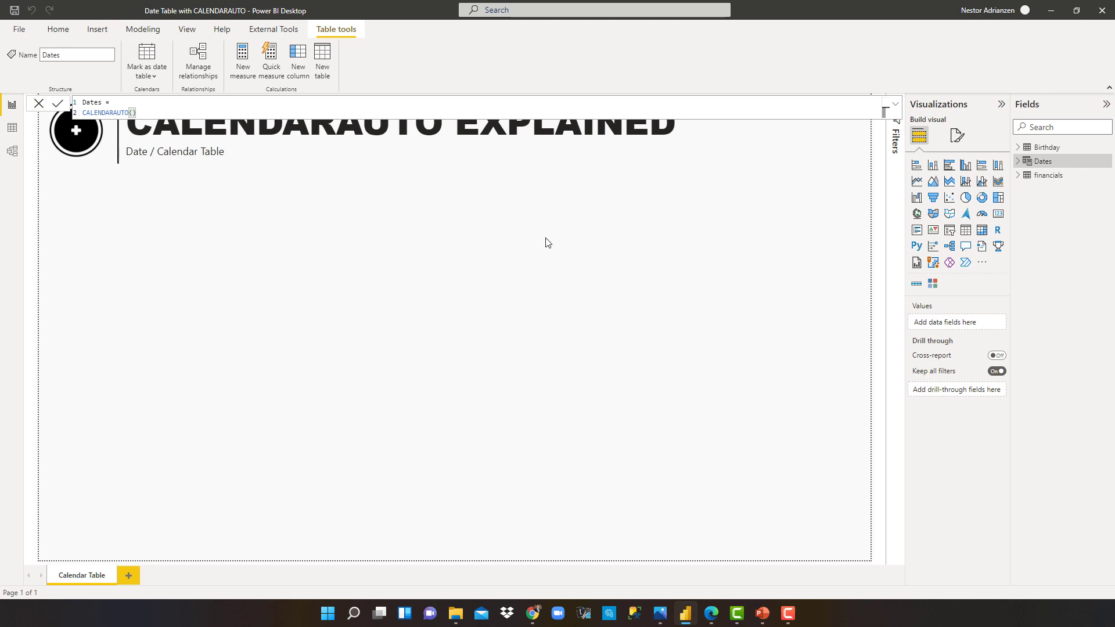
Format the Dates table's Date column as Short Date, then go back to Report view.
click(1020, 163)
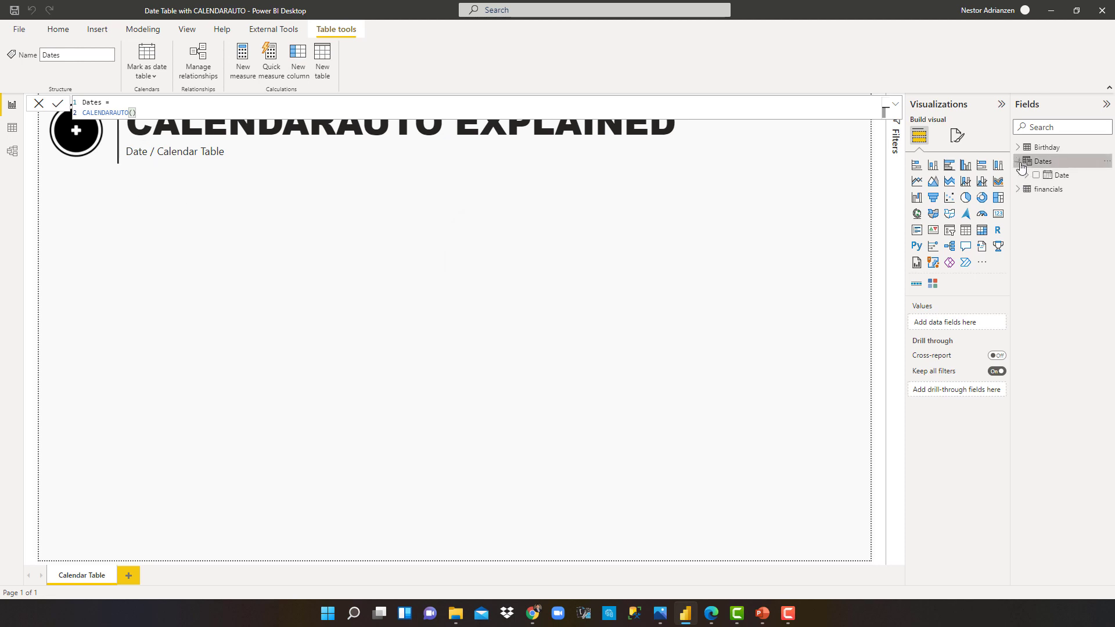
click(1063, 175)
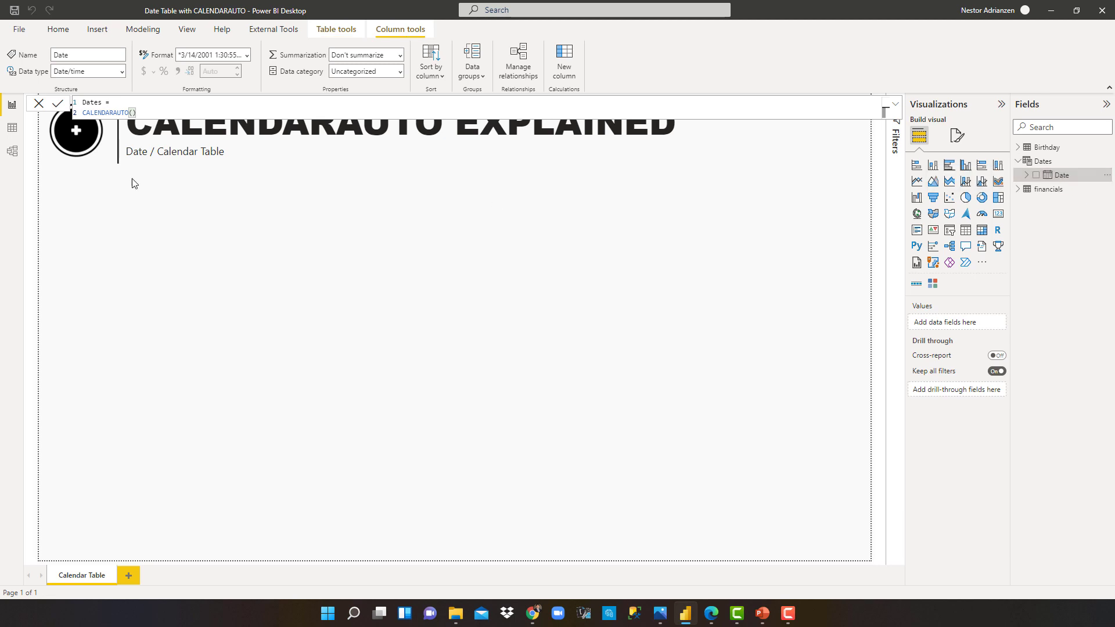
click(13, 128)
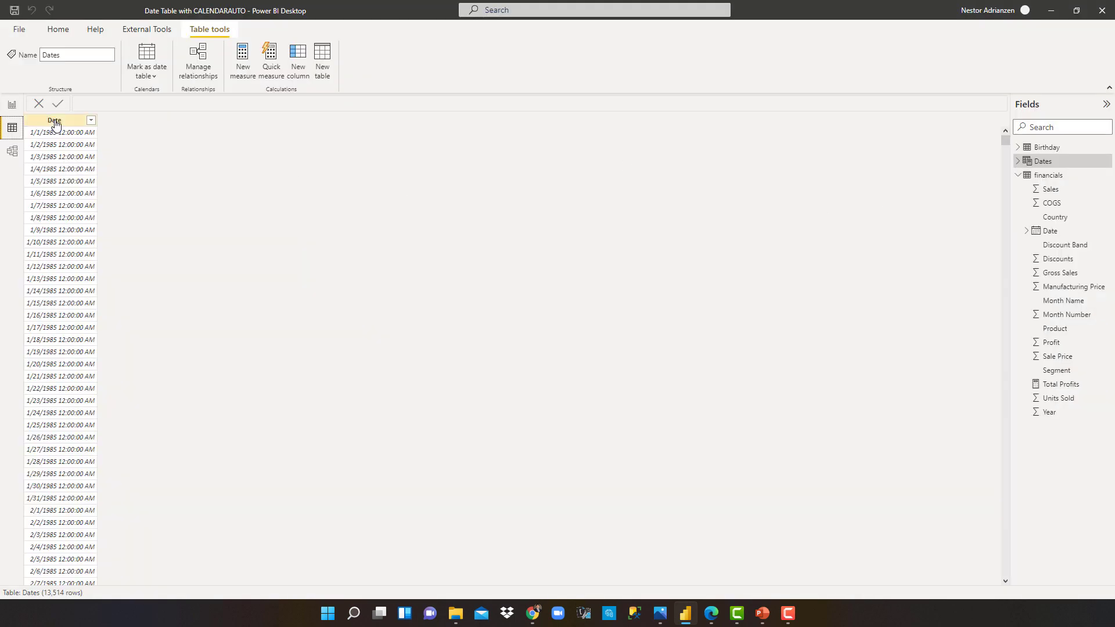
click(56, 123)
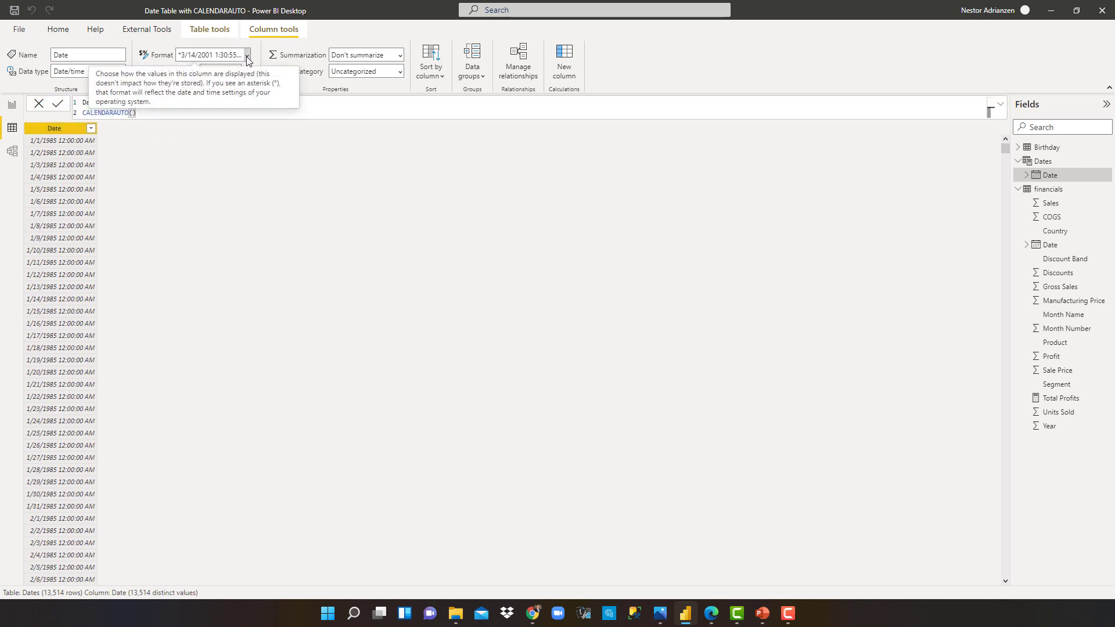
click(247, 56)
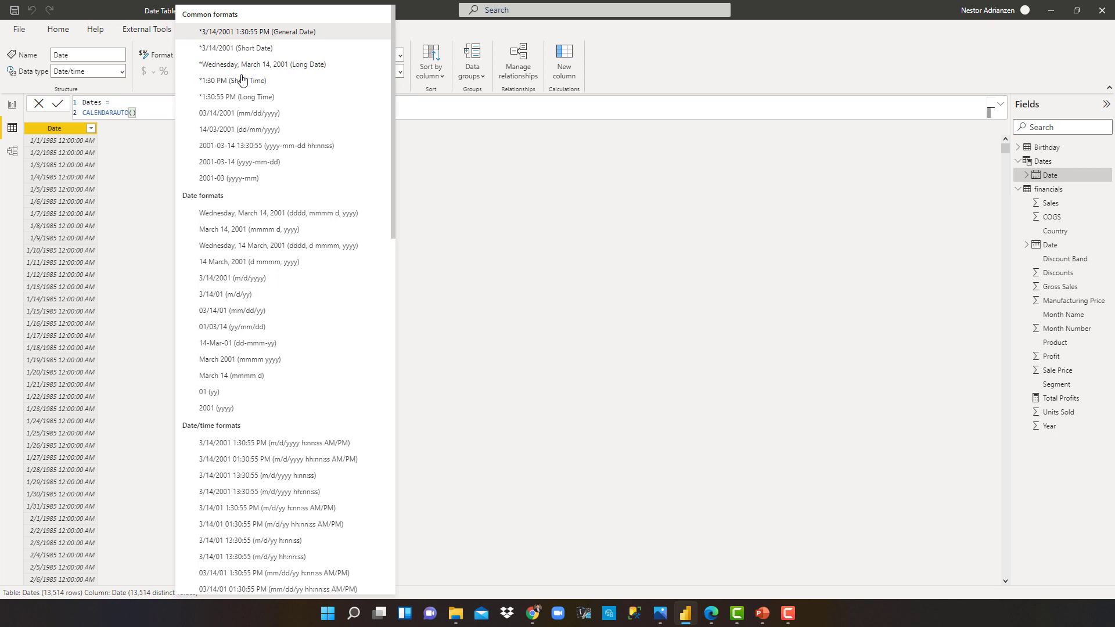
key(Escape)
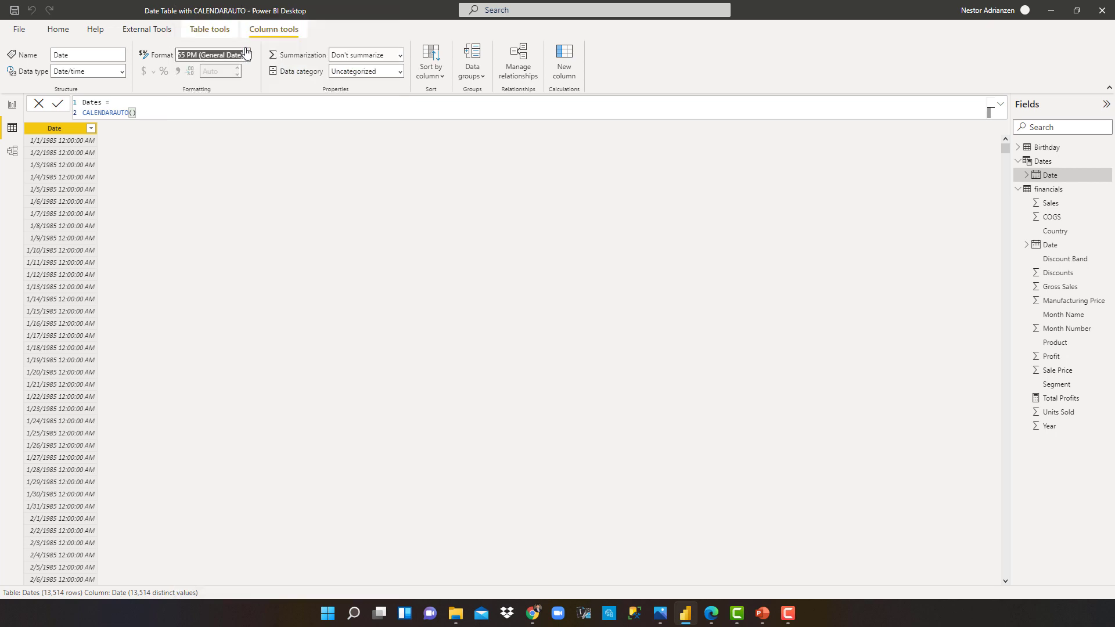
key(Return)
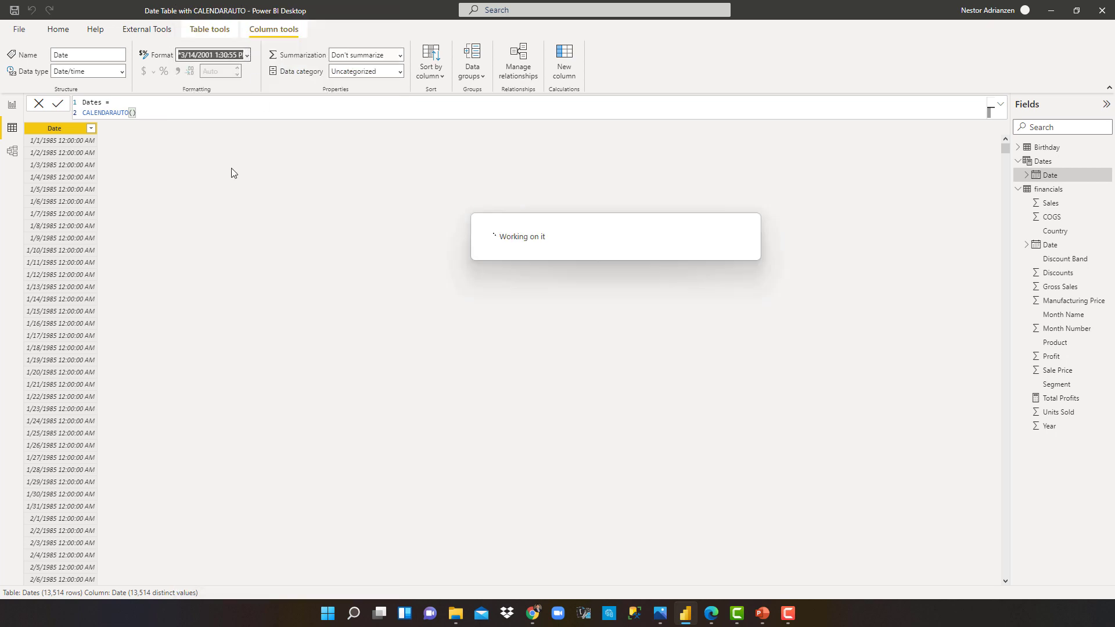
scroll(68, 169, down, 15)
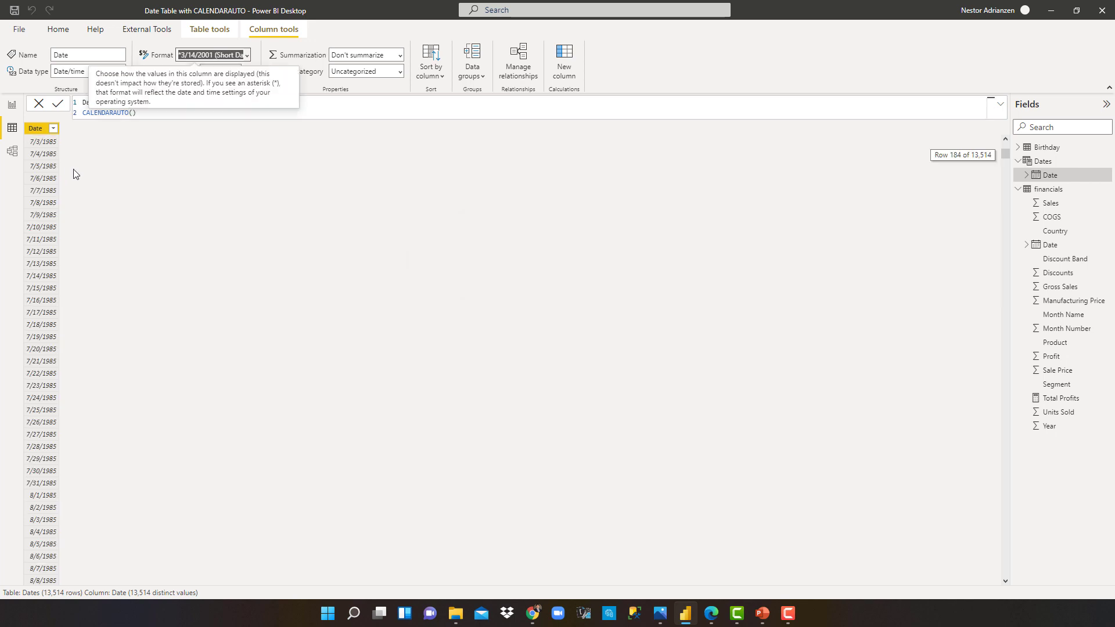
scroll(90, 183, up, 10)
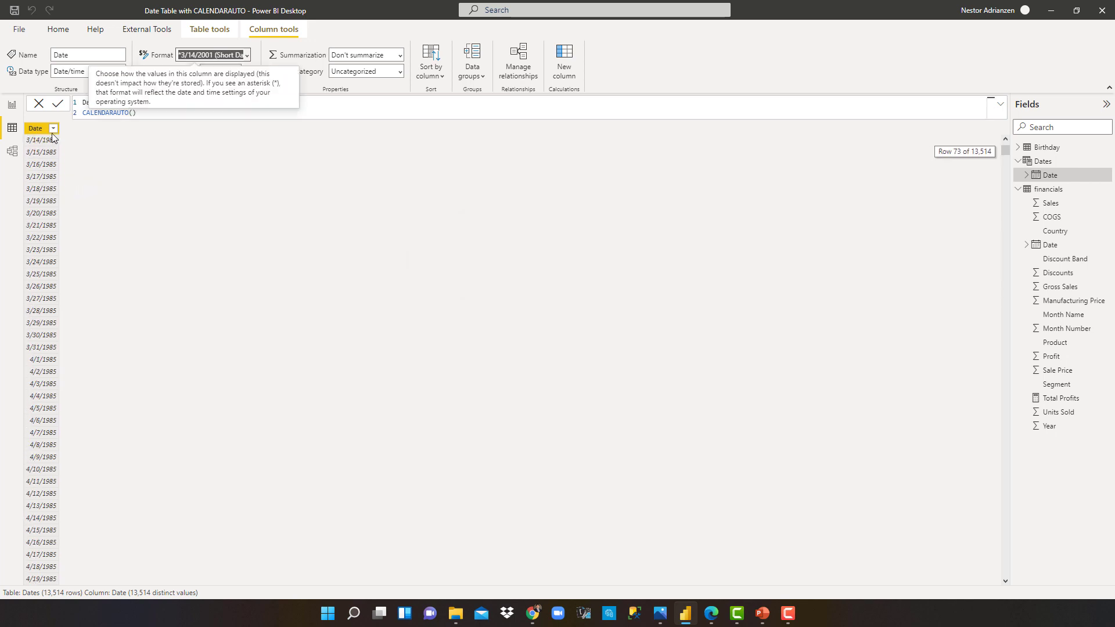
scroll(75, 145, up, 4)
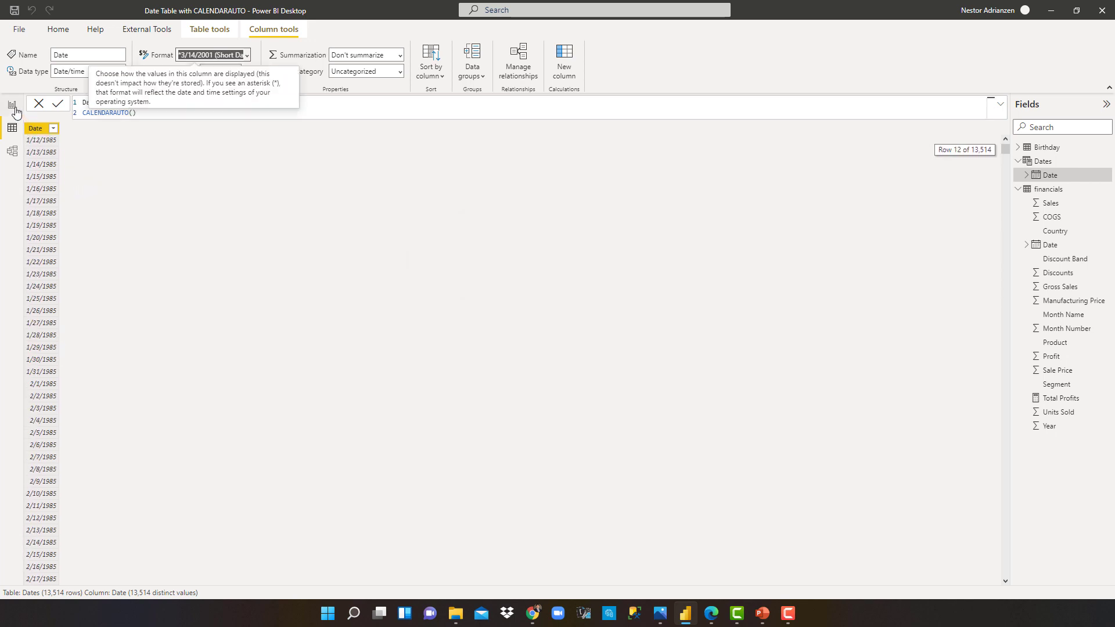
click(13, 106)
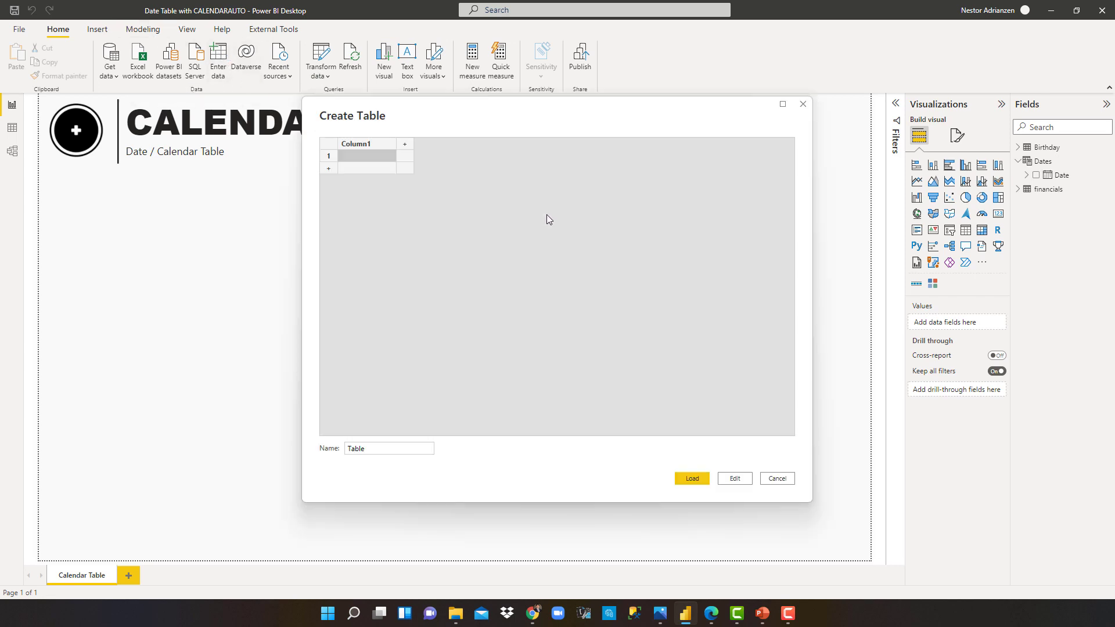
Name the entered-data table DAX Measures, load it, and expand it in the Fields pane.
key(Tab)
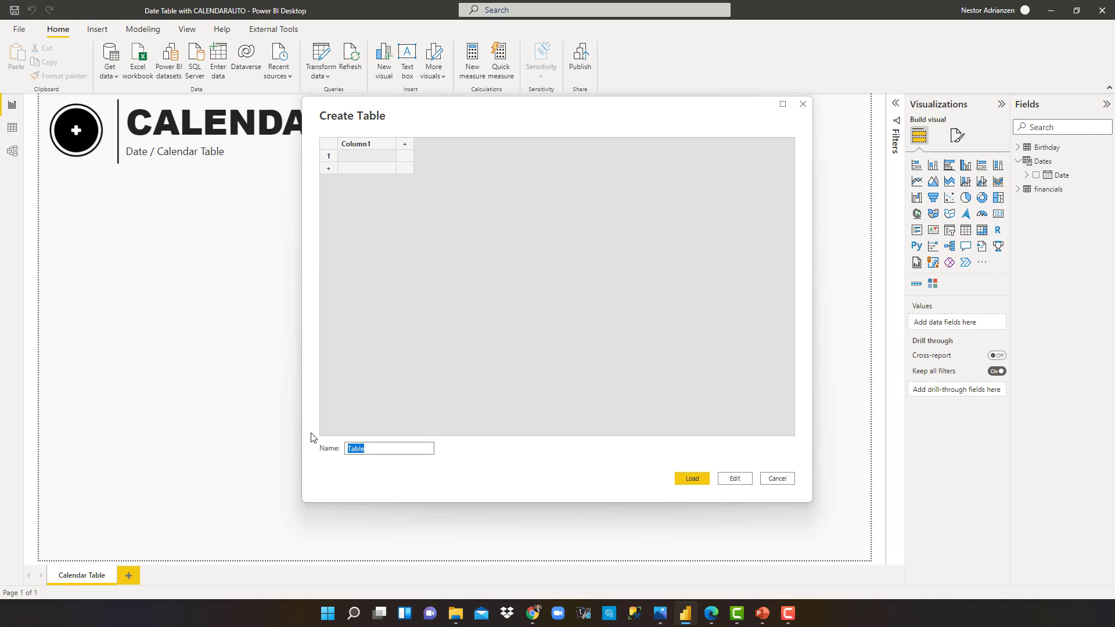
text(DAX Measure)
key(Return)
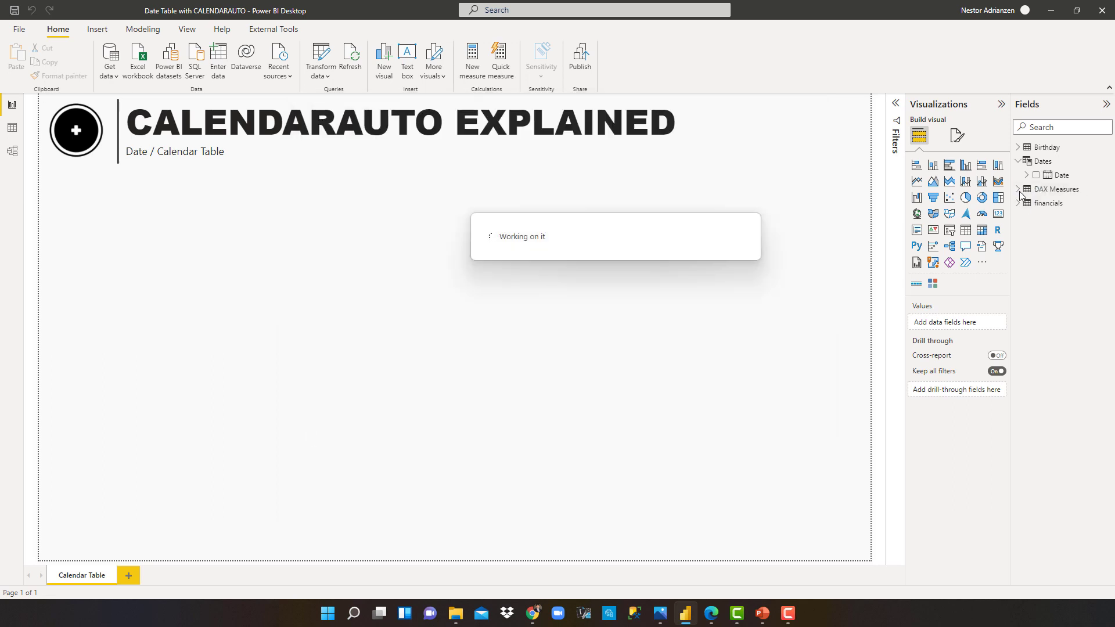
click(1019, 190)
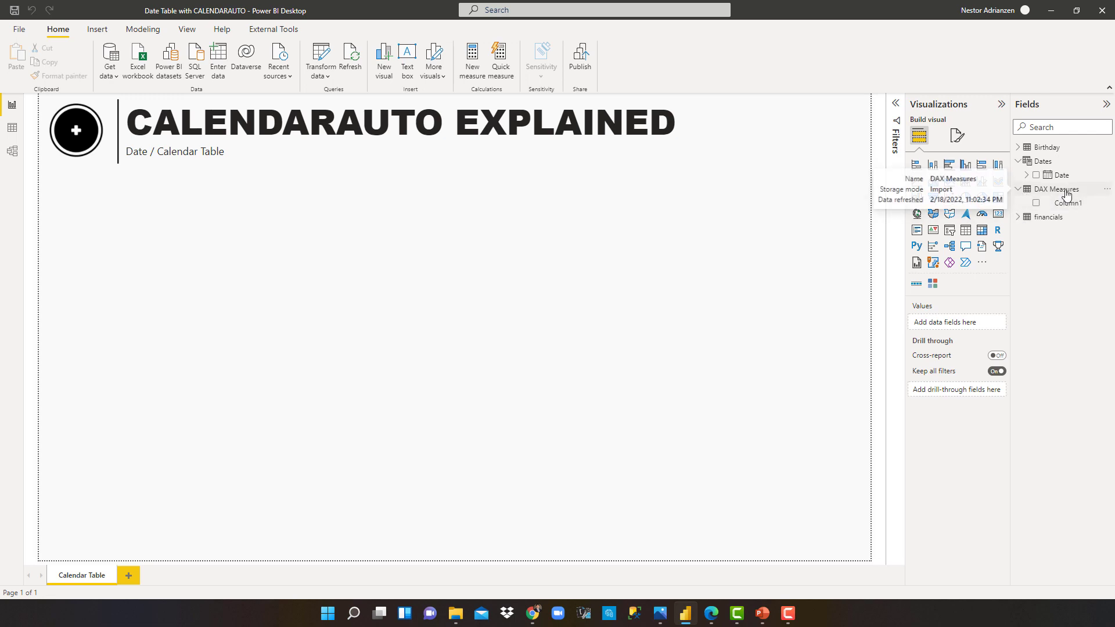
Add the measure Min Date = MIN(Dates[Date]) to the DAX Measures table.
right_click(1066, 193)
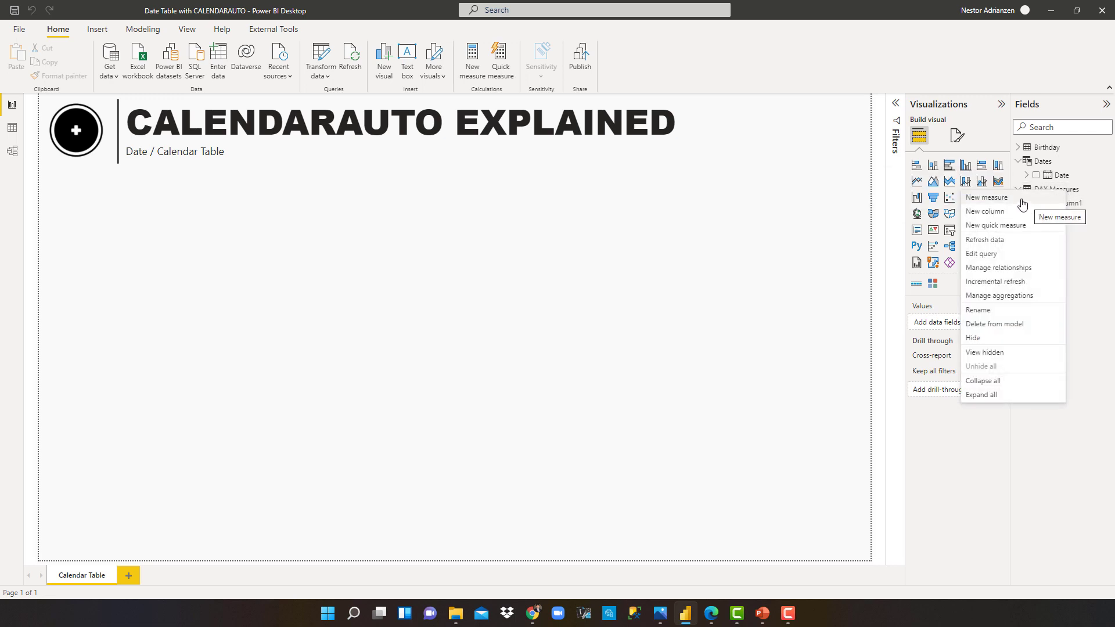
click(1022, 203)
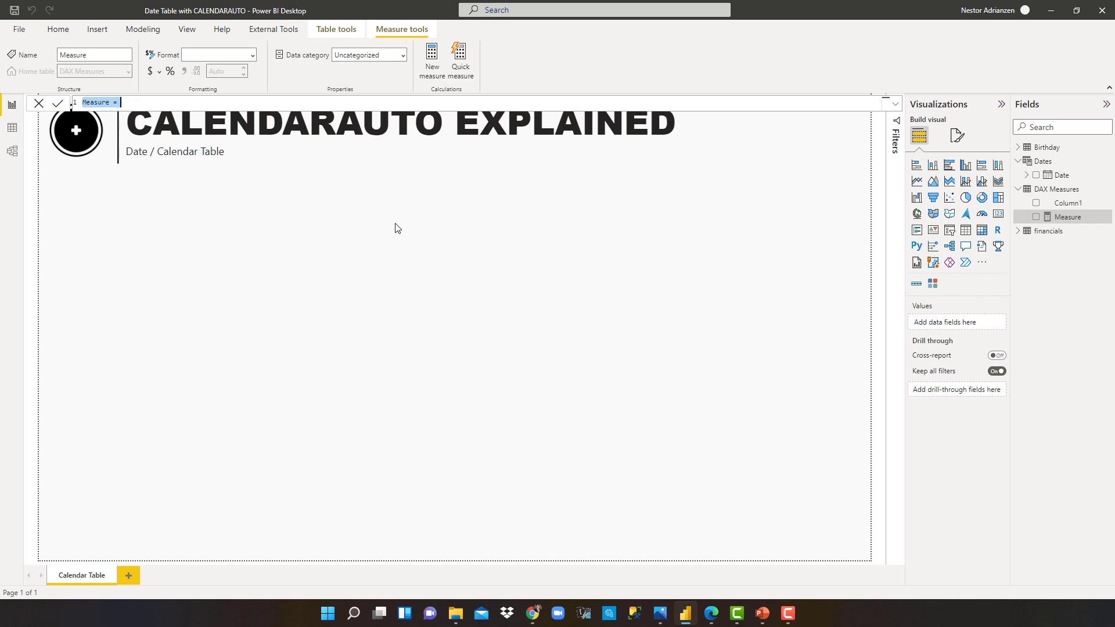
text(Min Date =)
key(shift+Return)
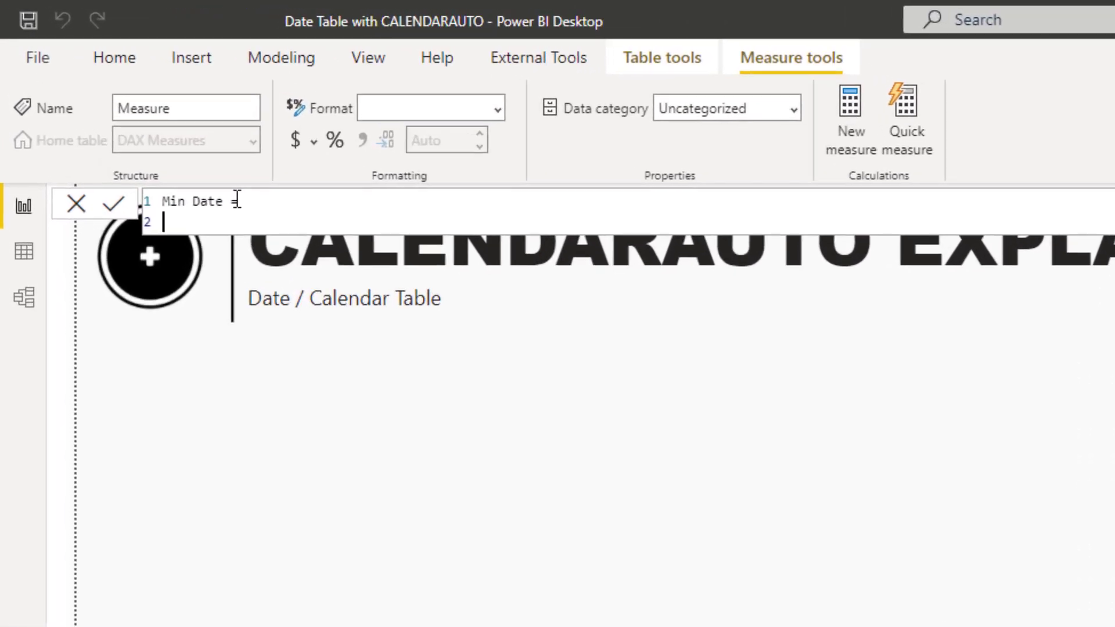
text(MIN()
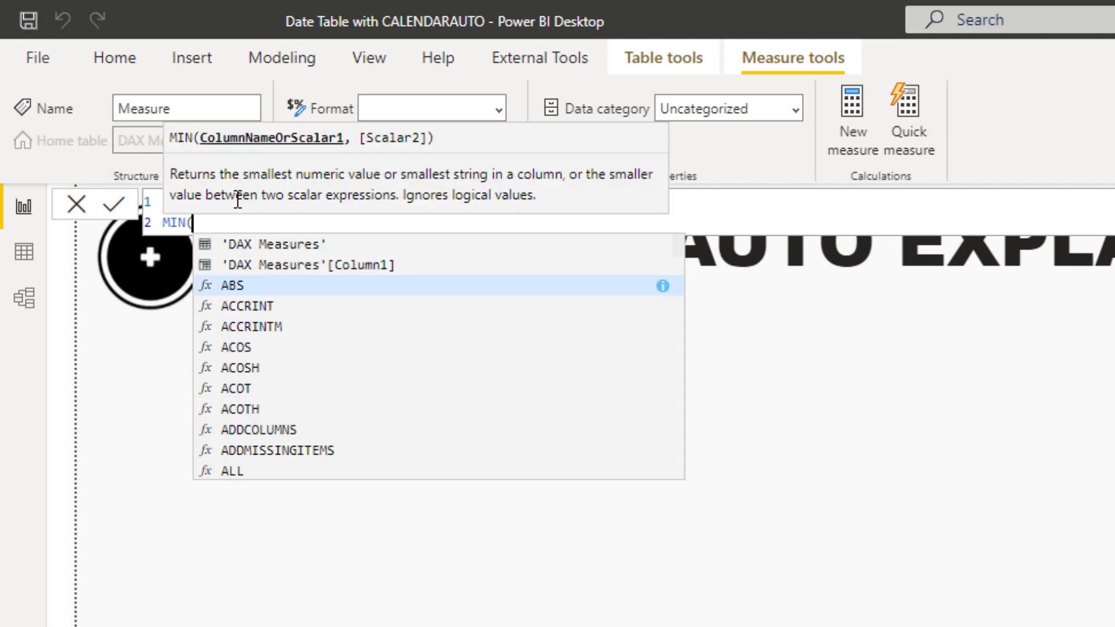
text(dates)
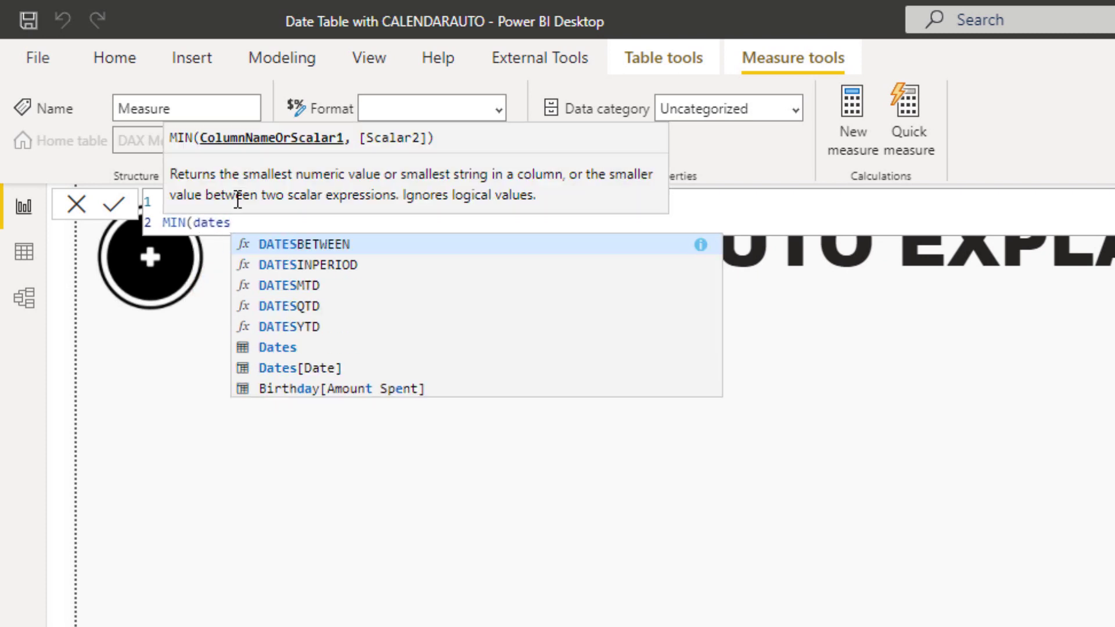
click(329, 372)
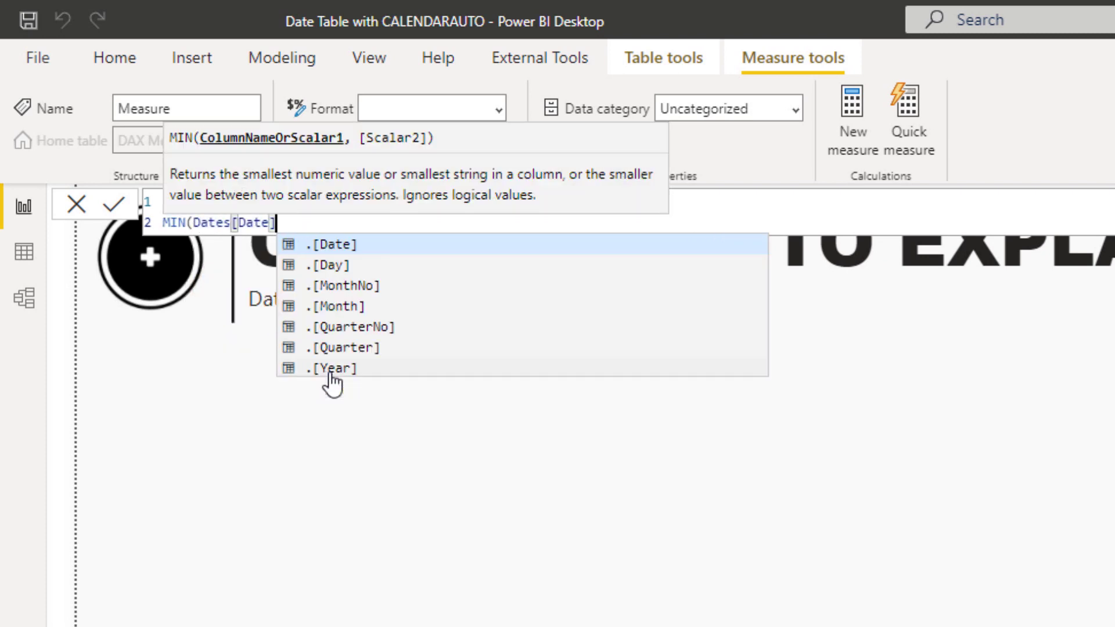
text())
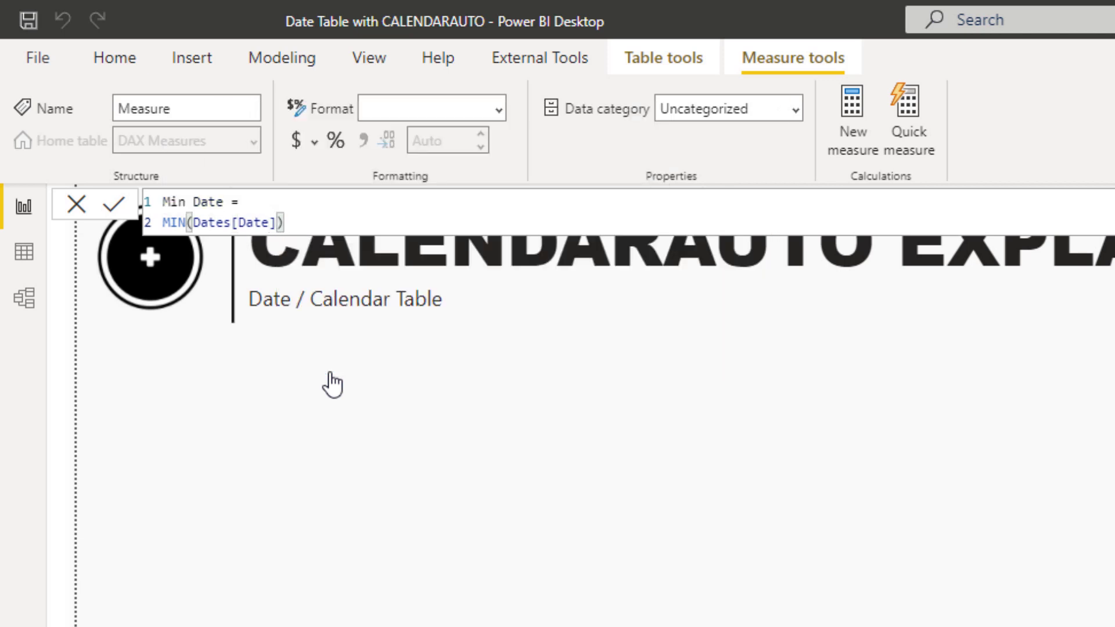
key(Return)
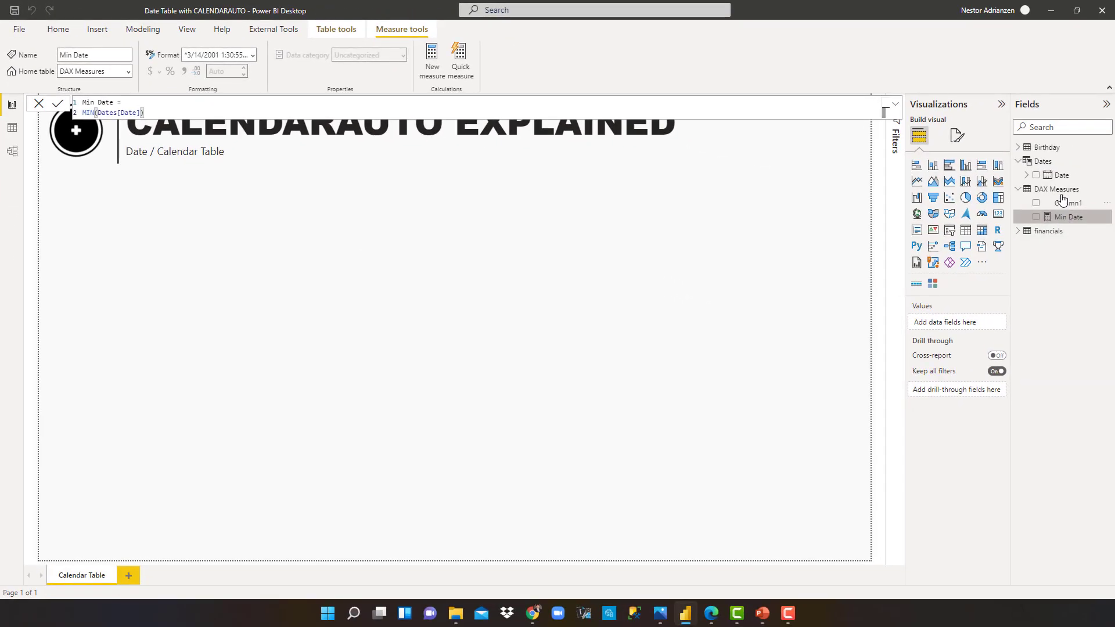
Add the measure Max Date = MAX(Dates[Date]) to the DAX Measures table.
right_click(1065, 192)
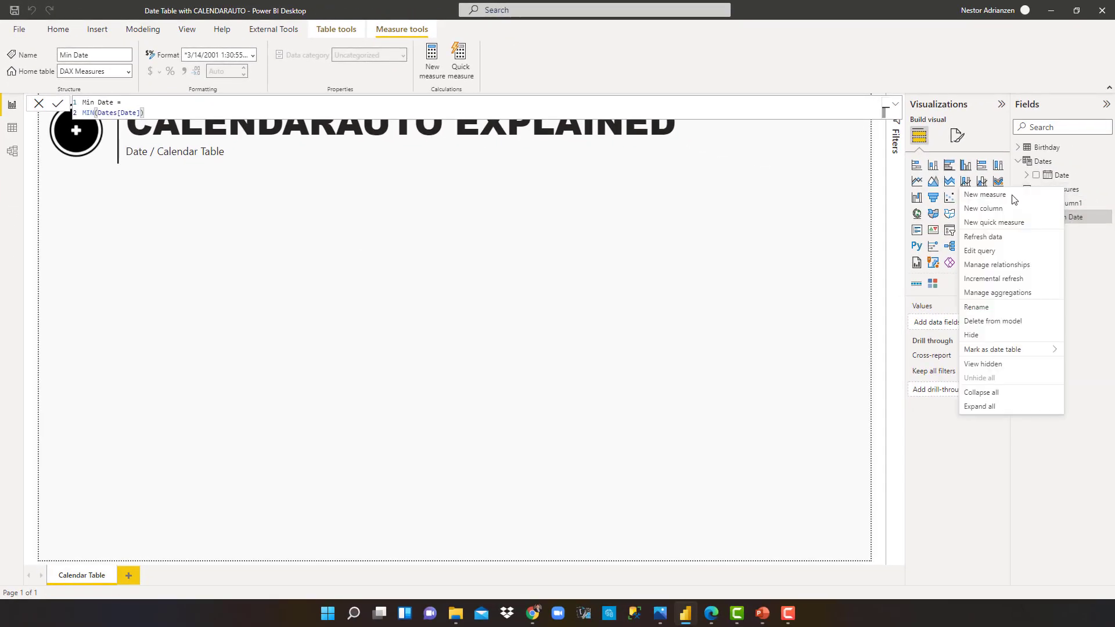
click(1013, 200)
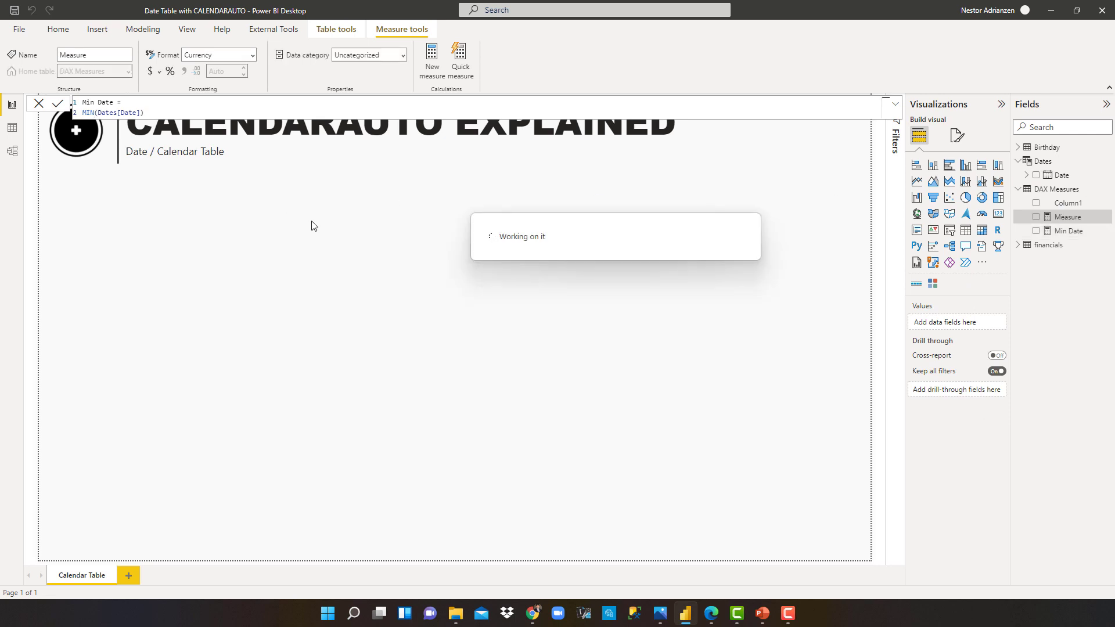
text(Ma)
text(x Da)
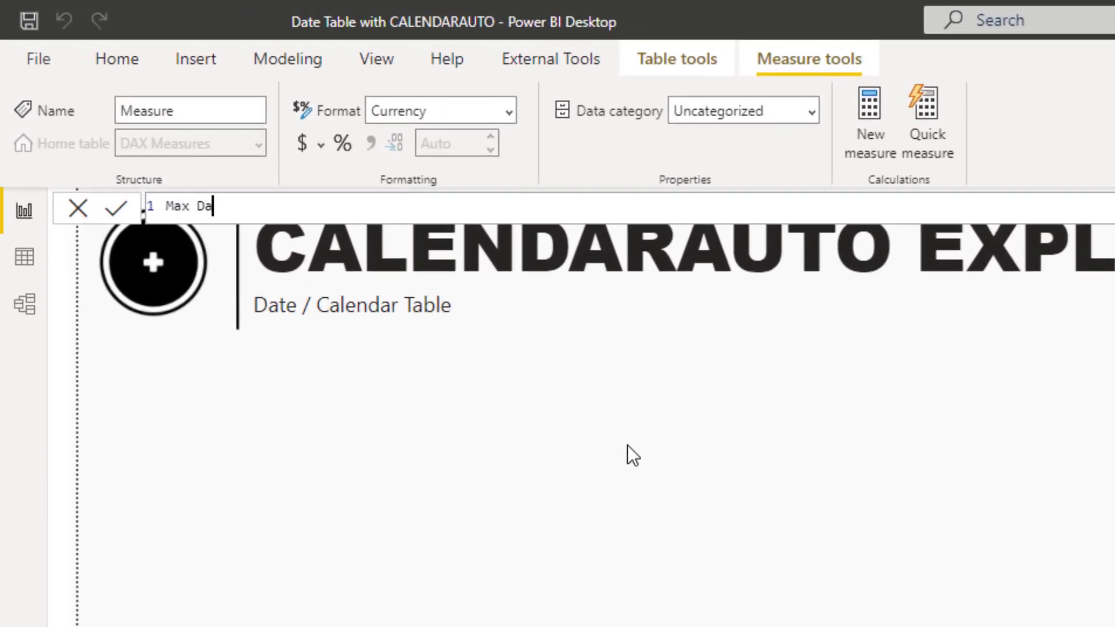
text(te =)
key(shift+Return)
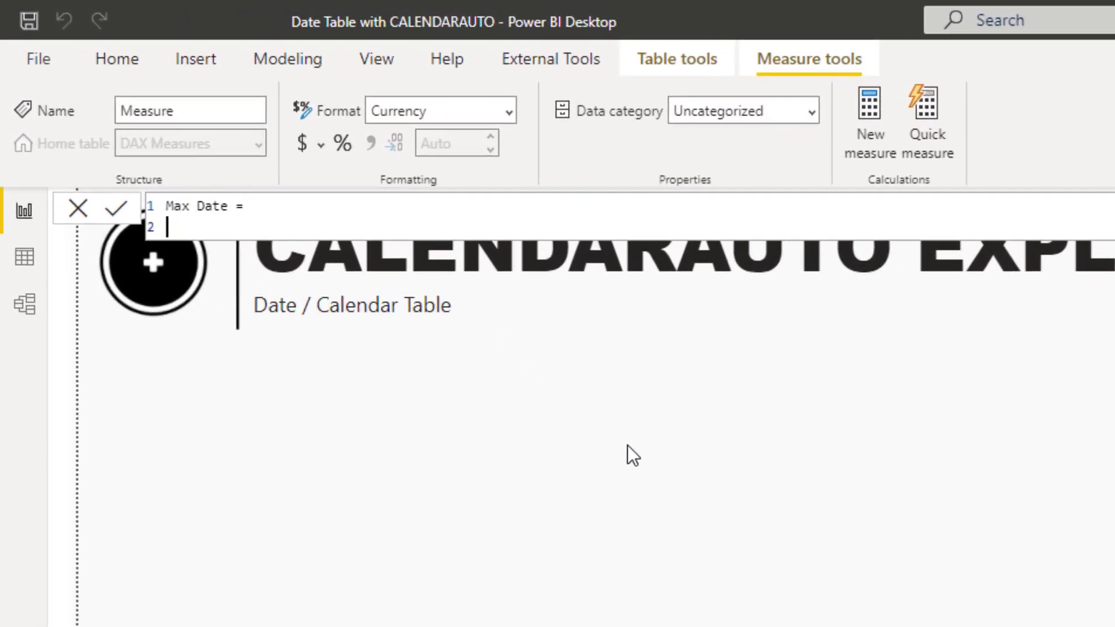
text(m)
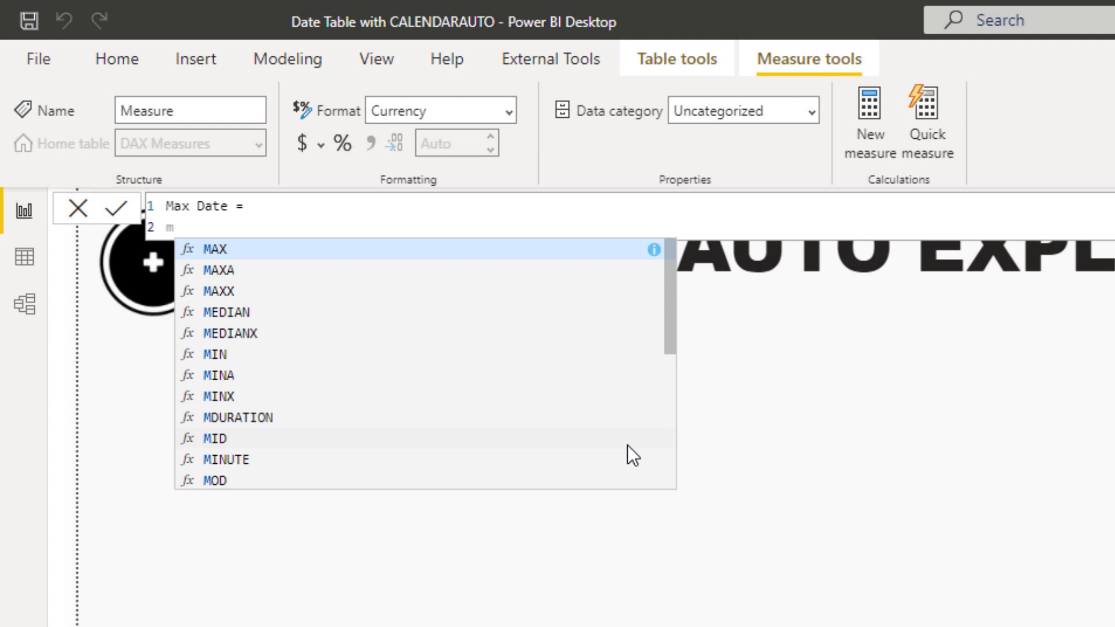
text(a)
key(Tab)
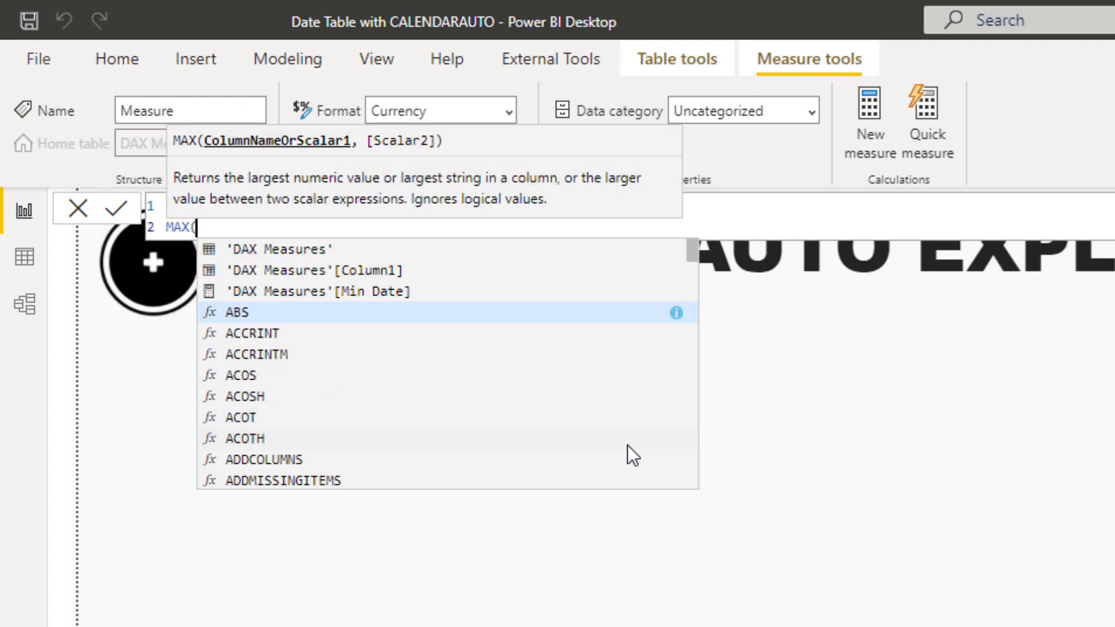
text(date)
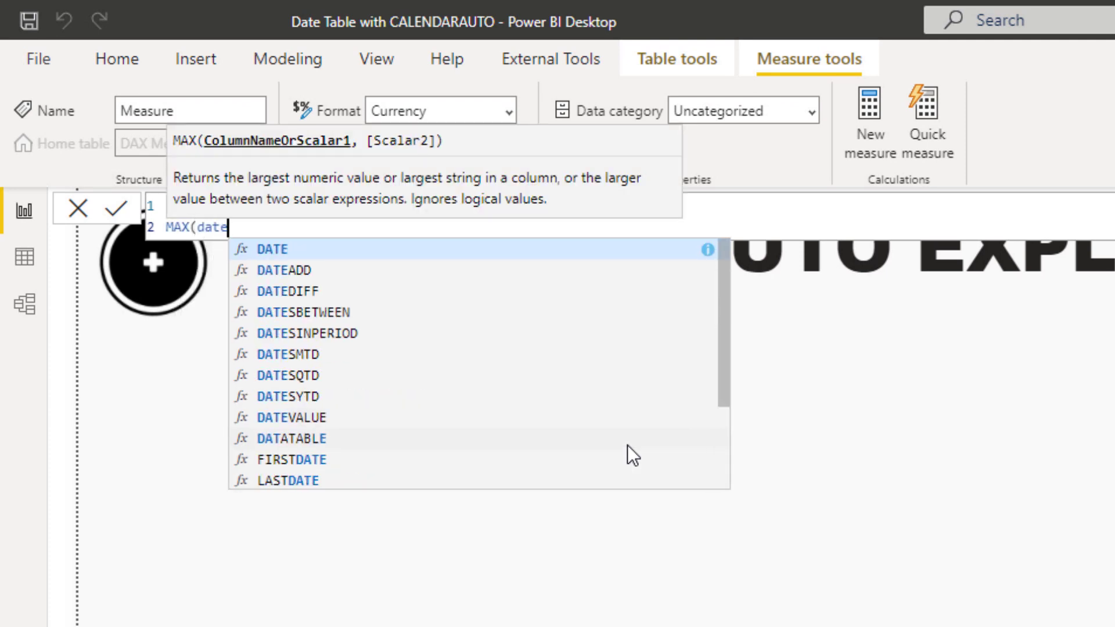
text(s)
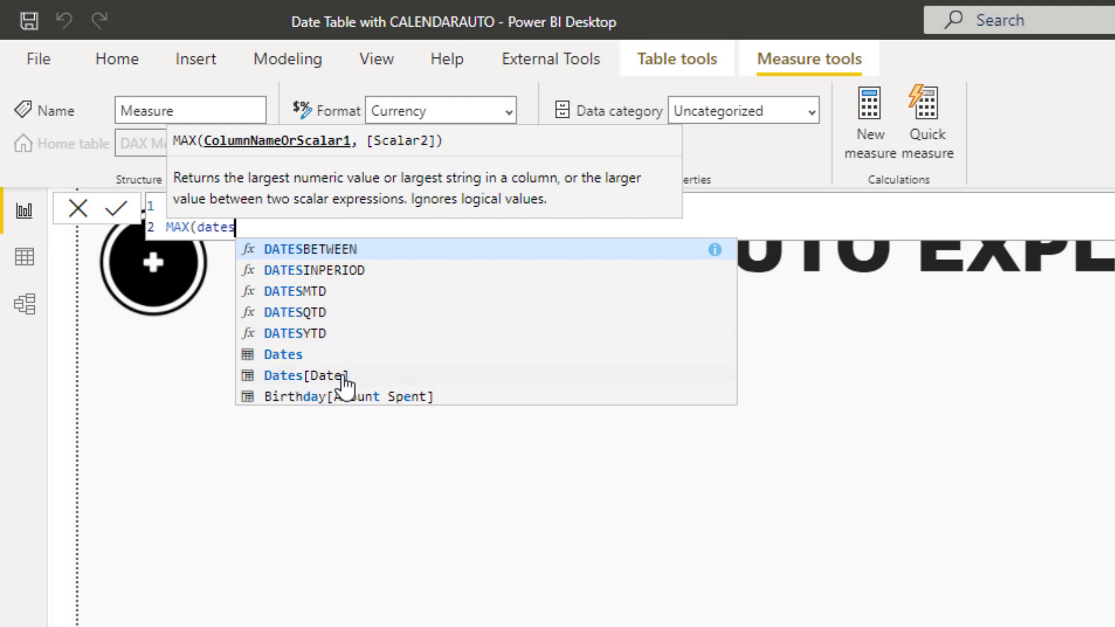
click(344, 383)
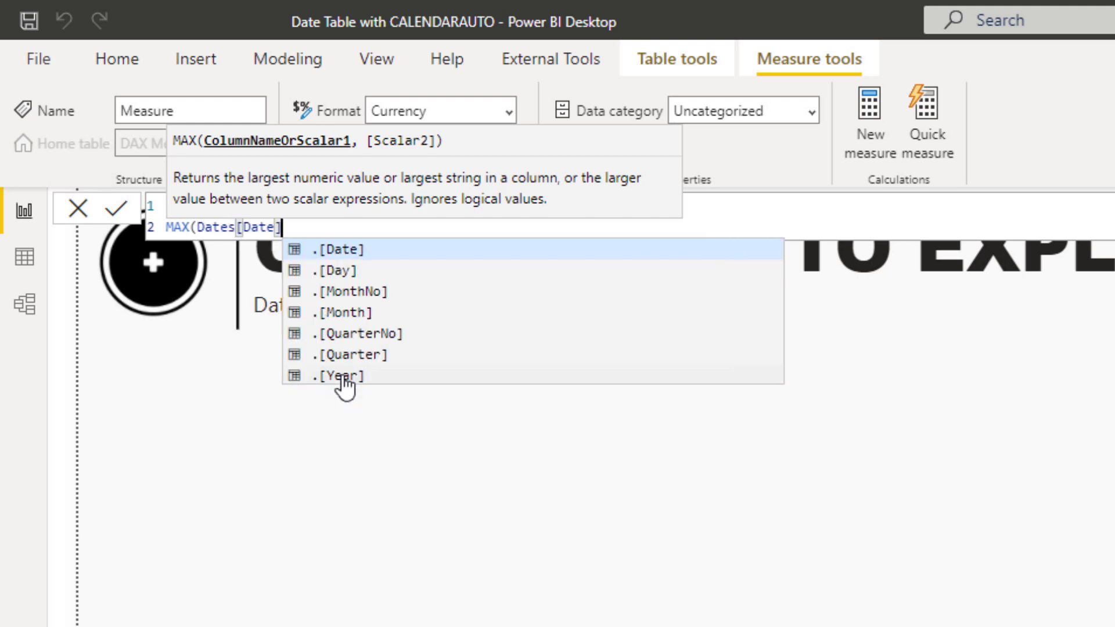
text())
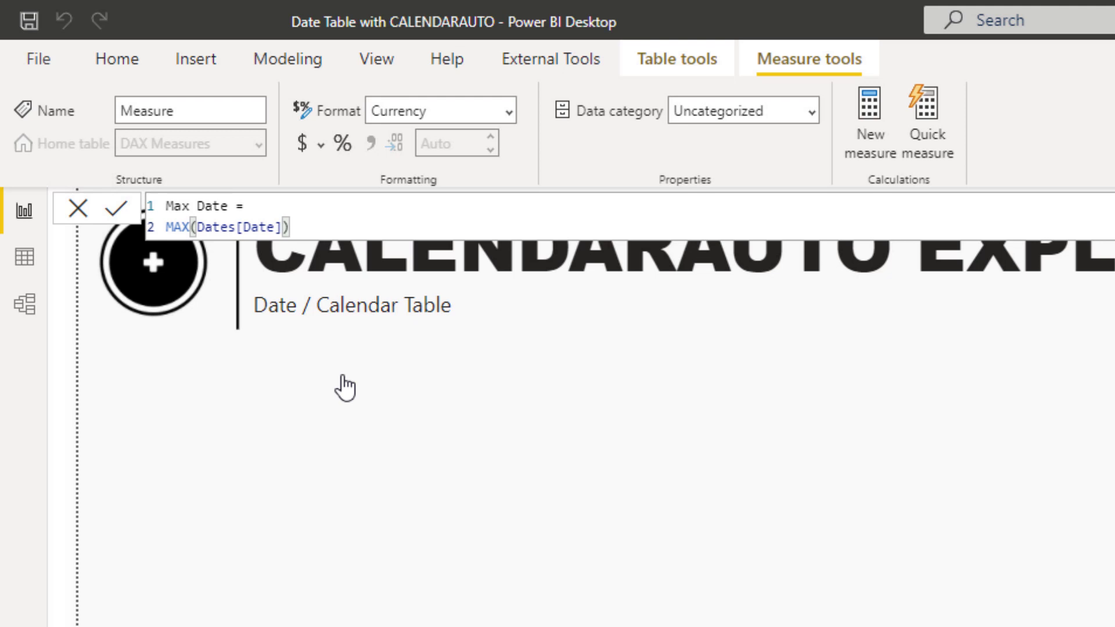
key(Return)
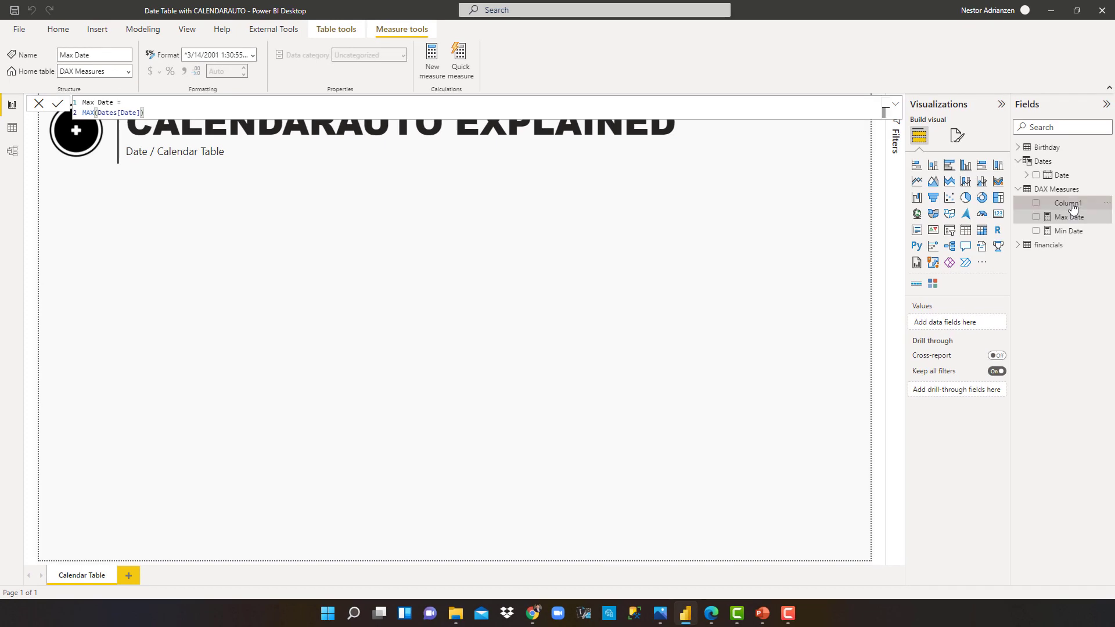
Delete the unused Column1 from the DAX Measures table.
right_click(1072, 209)
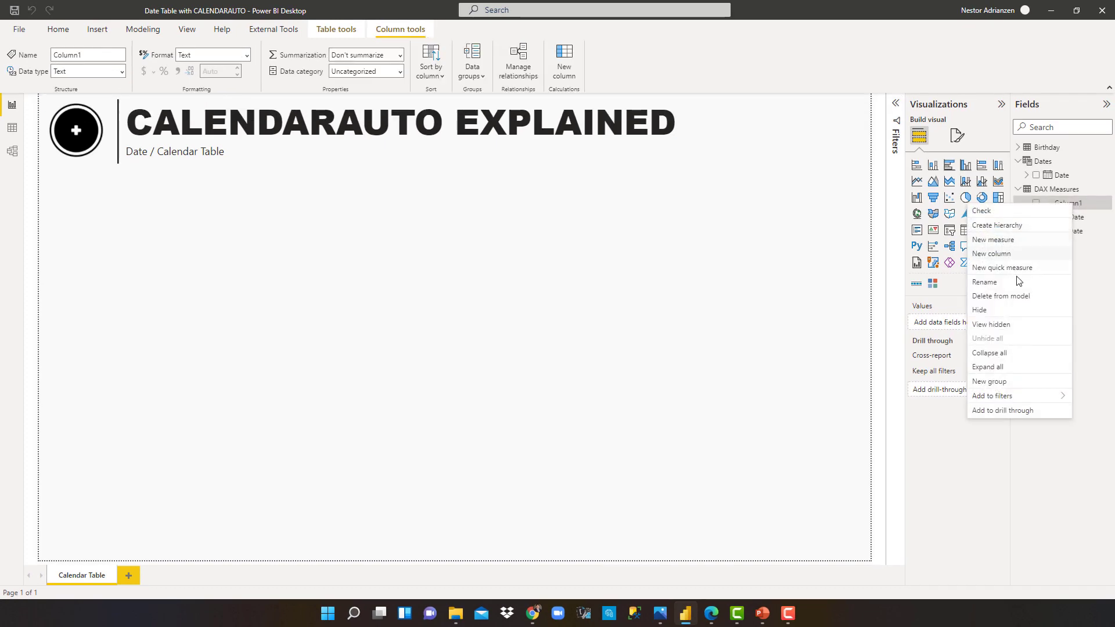
click(1006, 296)
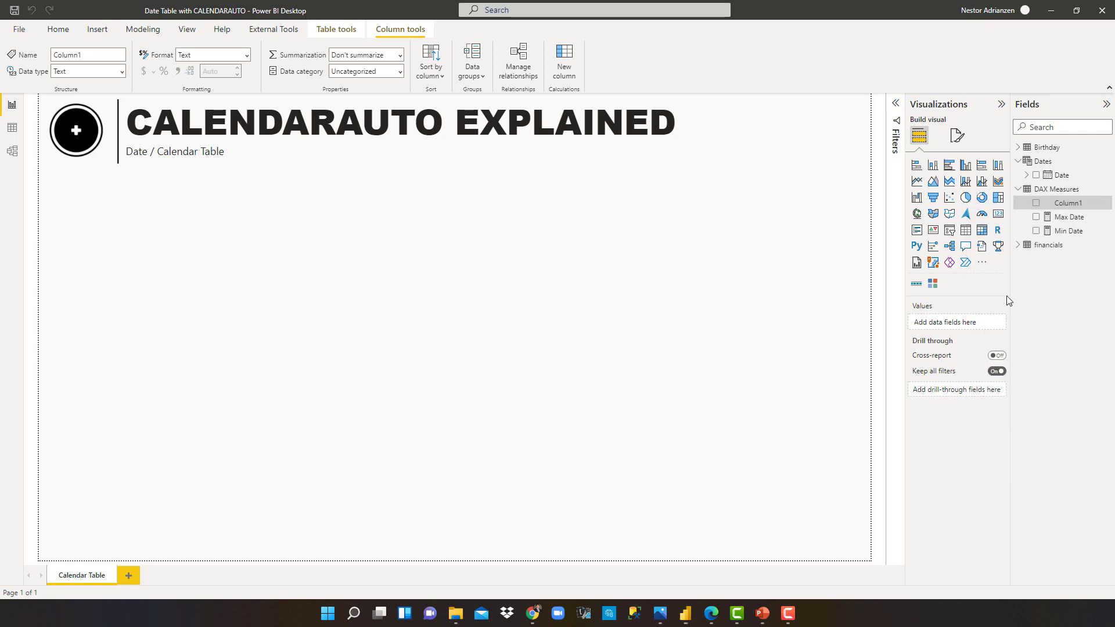
click(487, 265)
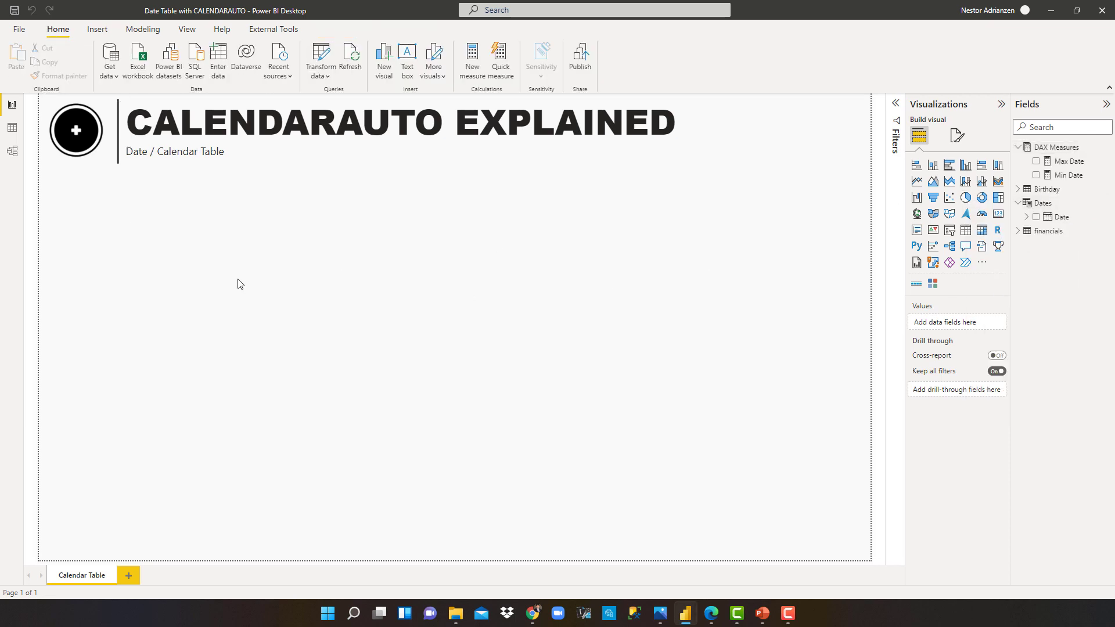
Add a card visual showing Min Date, sized and aligned under the page title.
click(997, 214)
drag(184, 311, 138, 284)
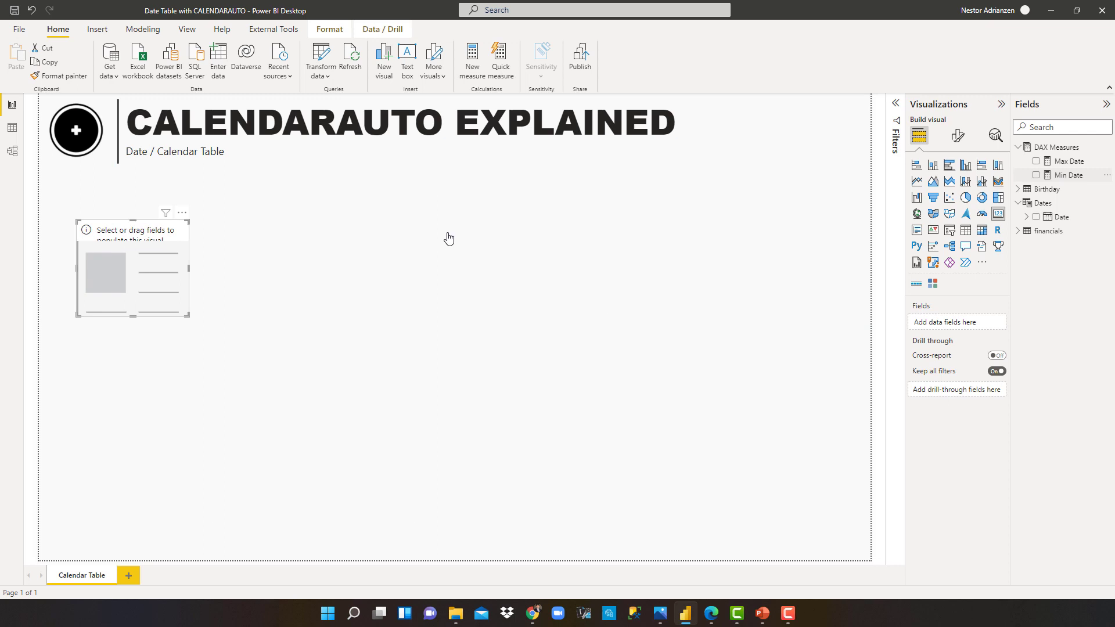
drag(141, 273, 466, 272)
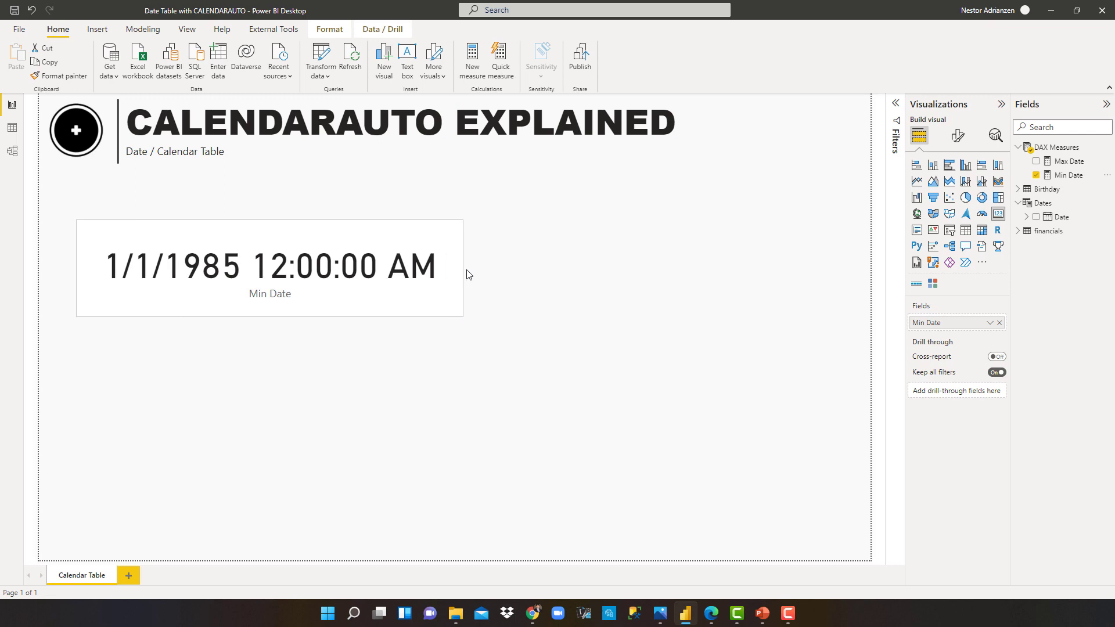
drag(284, 235, 252, 208)
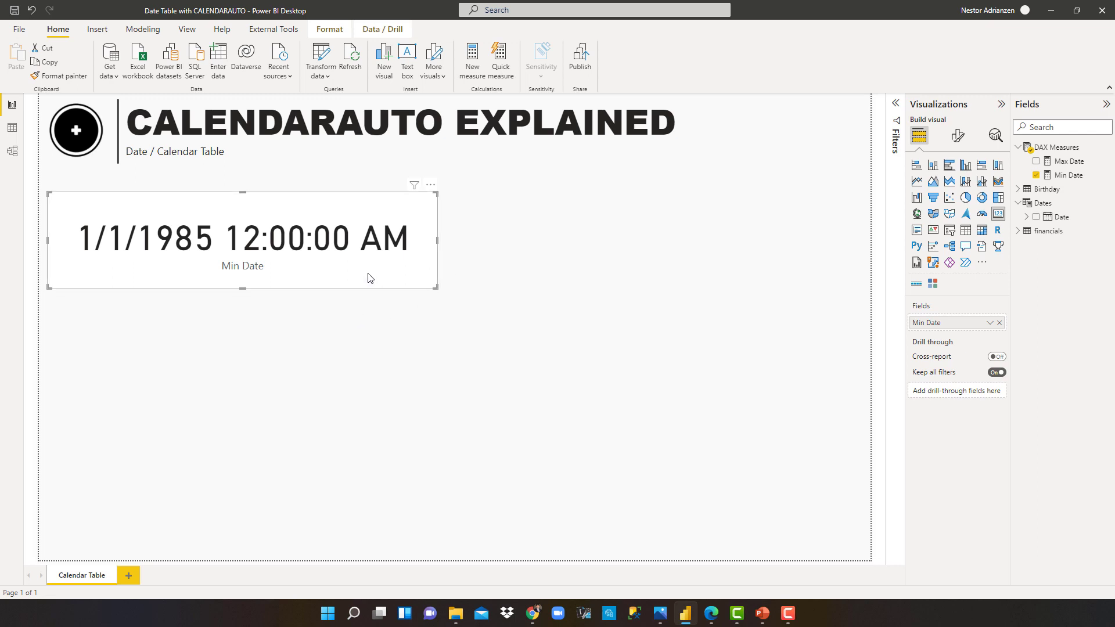
Duplicate the Min Date card and place the copy below the original.
key(ctrl+c)
key(ctrl+v)
key(ctrl+v)
drag(361, 443, 363, 430)
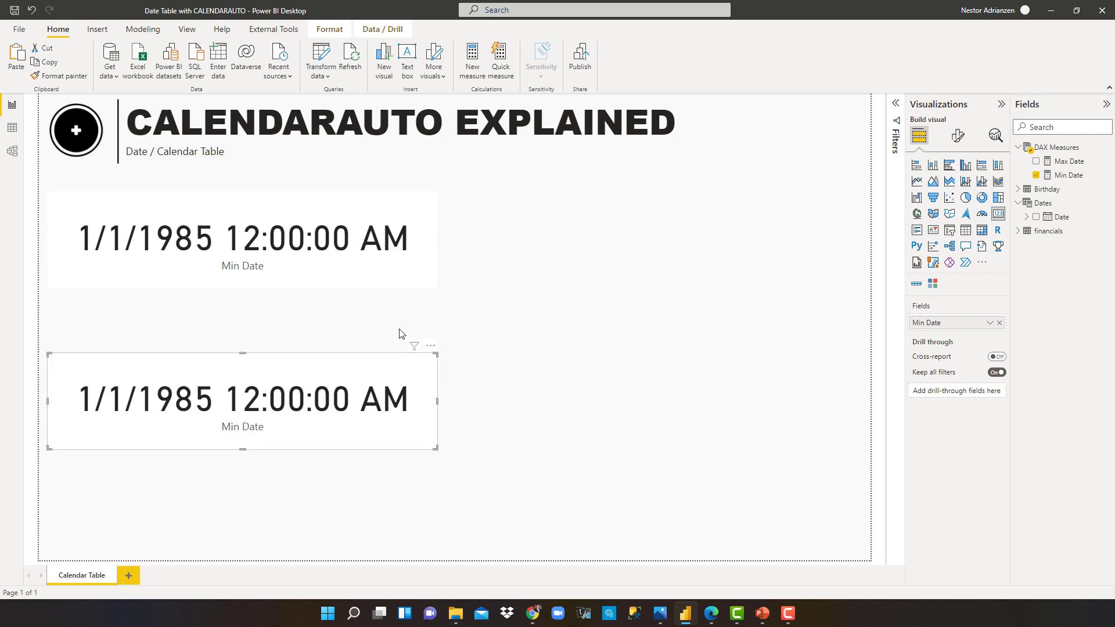
Replace Min Date with Max Date on the lower card so it reads 12/31/2021.
click(1036, 176)
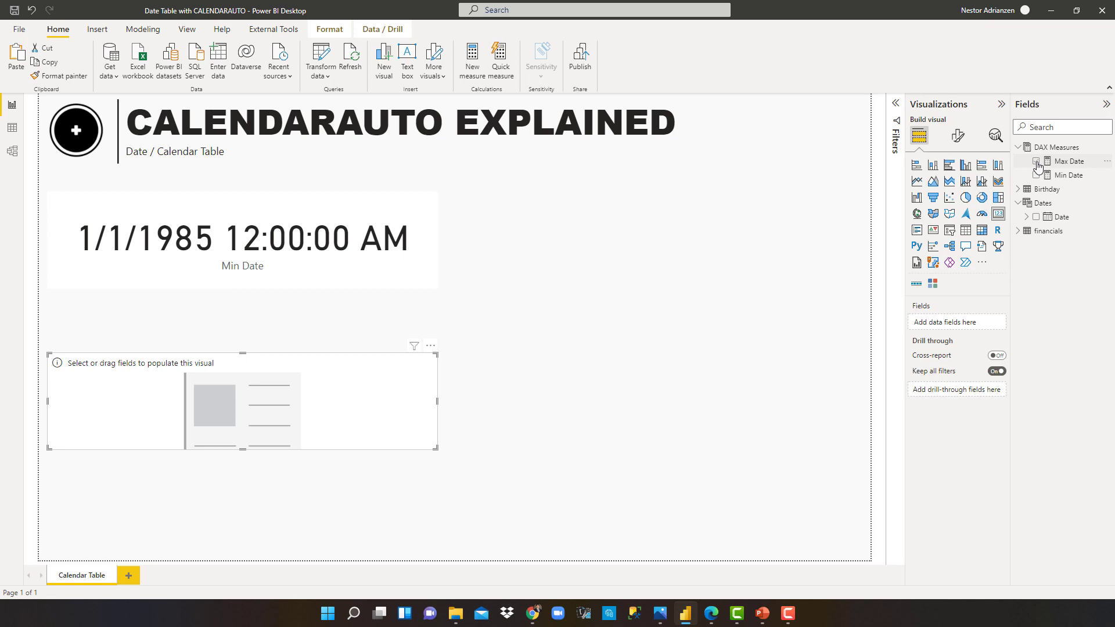
click(1037, 161)
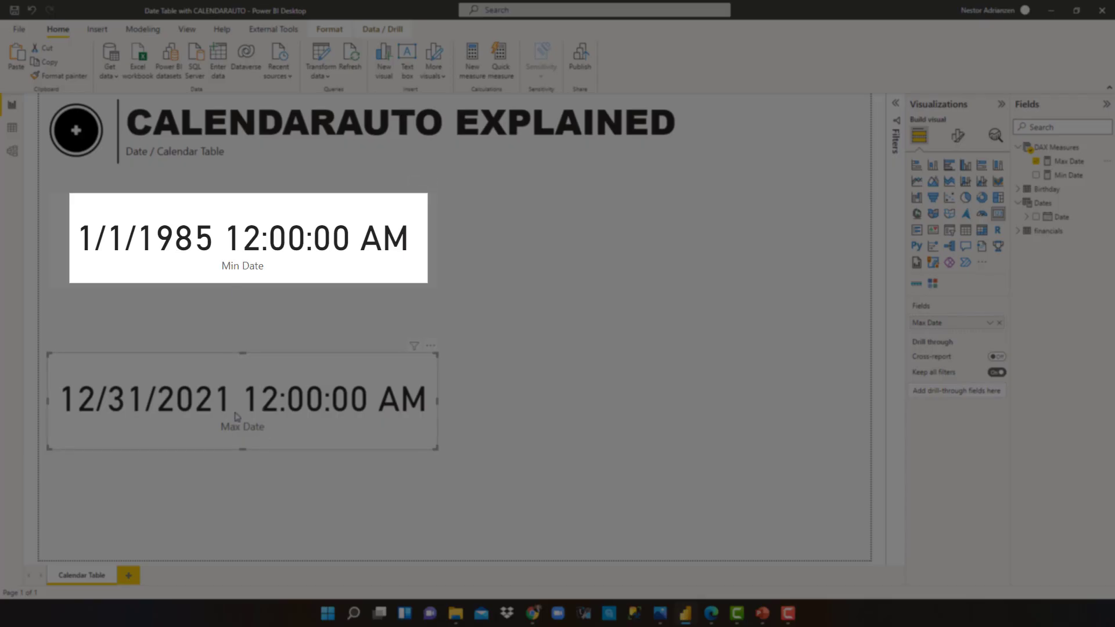
mouse_move(243, 412)
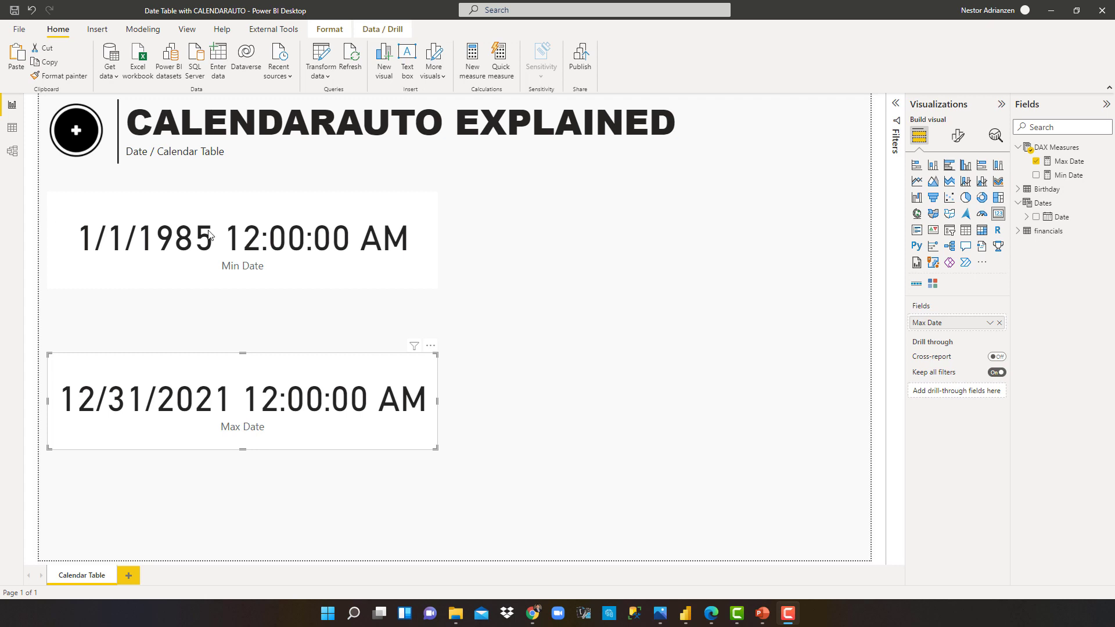
Start a new calculated column in the Birthday table.
click(437, 366)
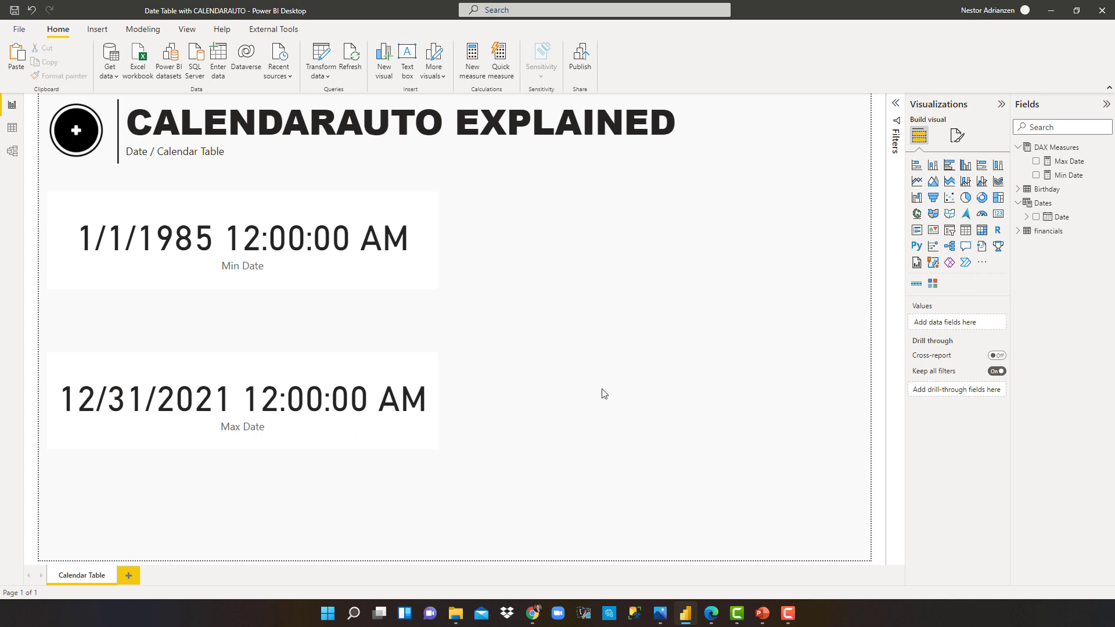
click(1051, 192)
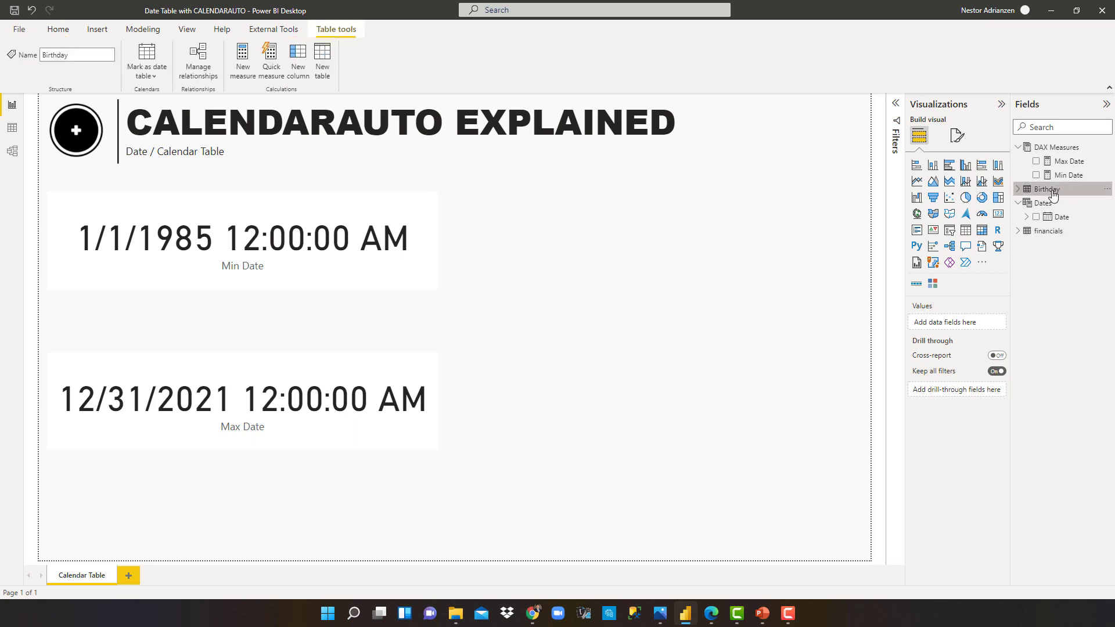
right_click(1047, 193)
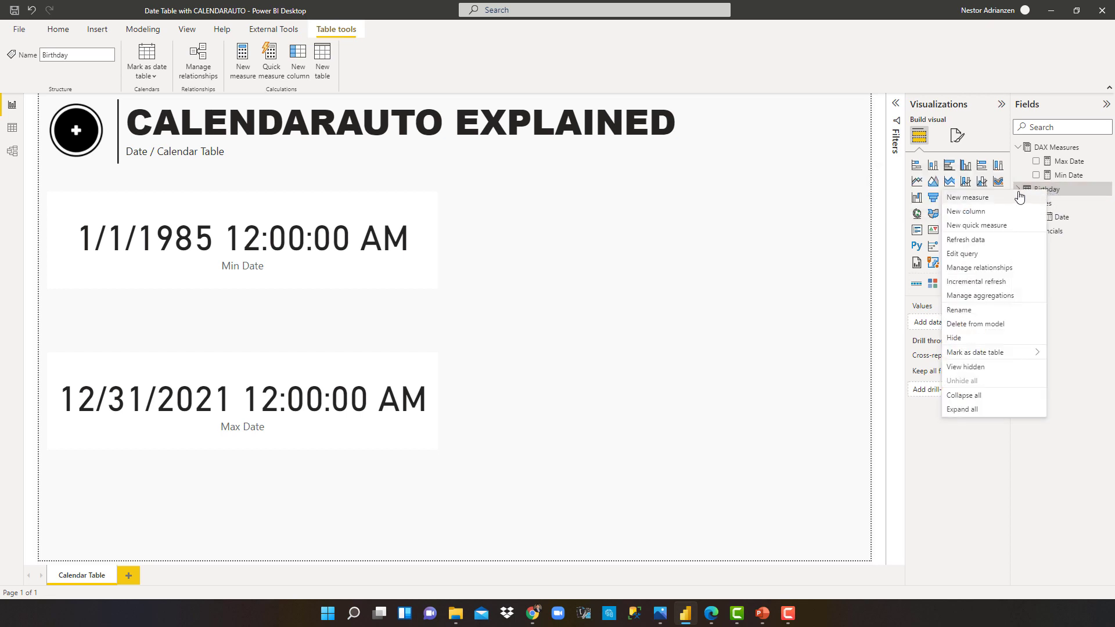
click(966, 211)
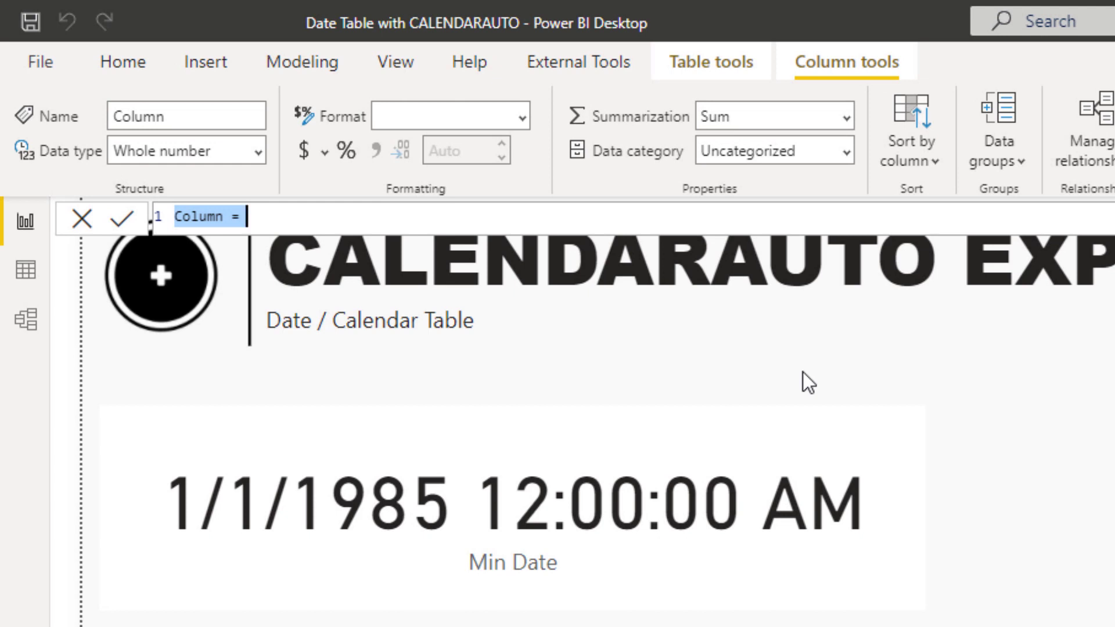
Define the column as Recording Date = DATE(2022,02,18) and commit it.
key(ctrl+v)
text(date)
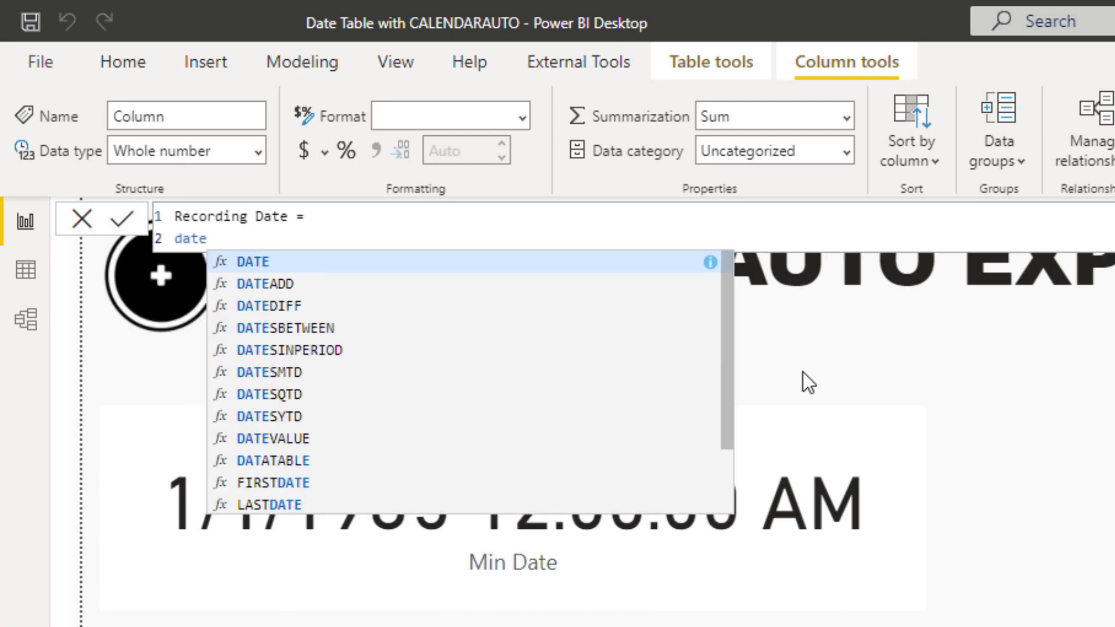
key(Tab)
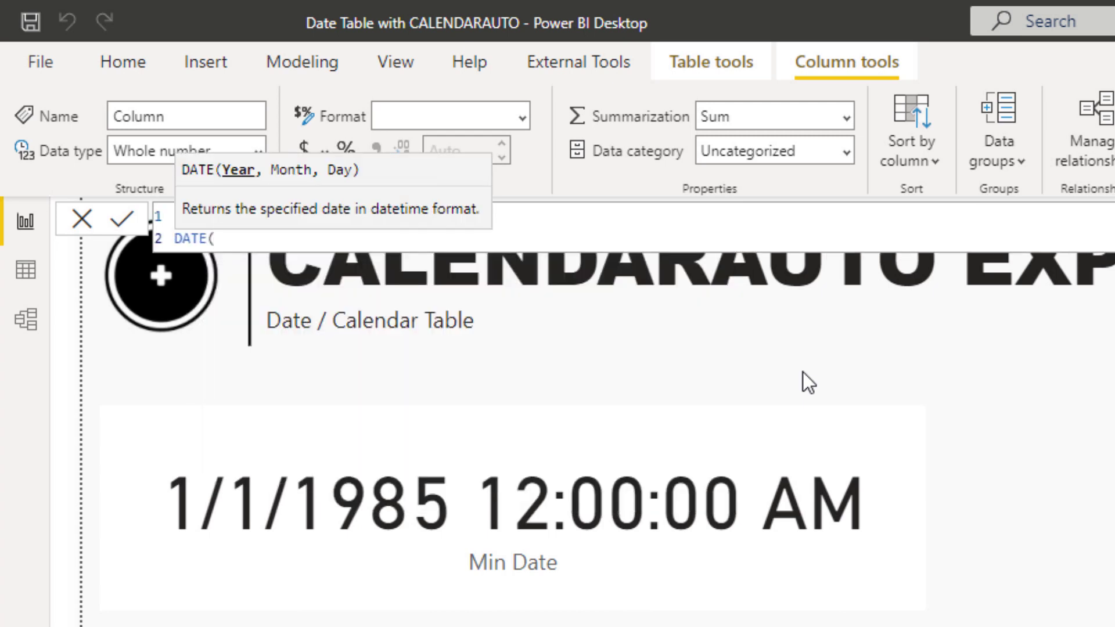
text(2022,02,)
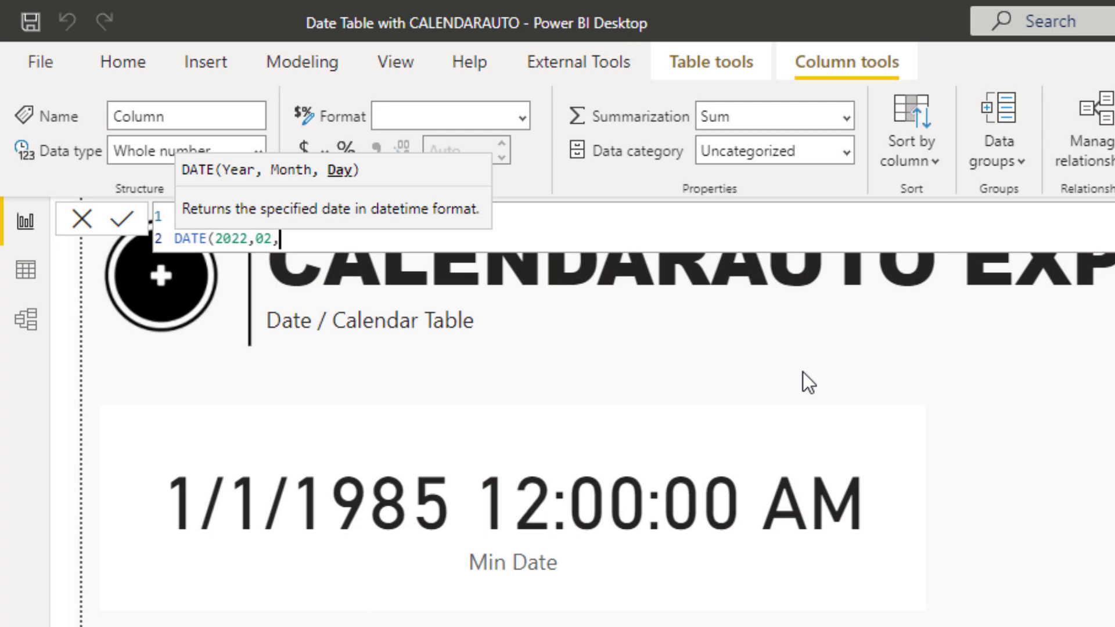
text(18))
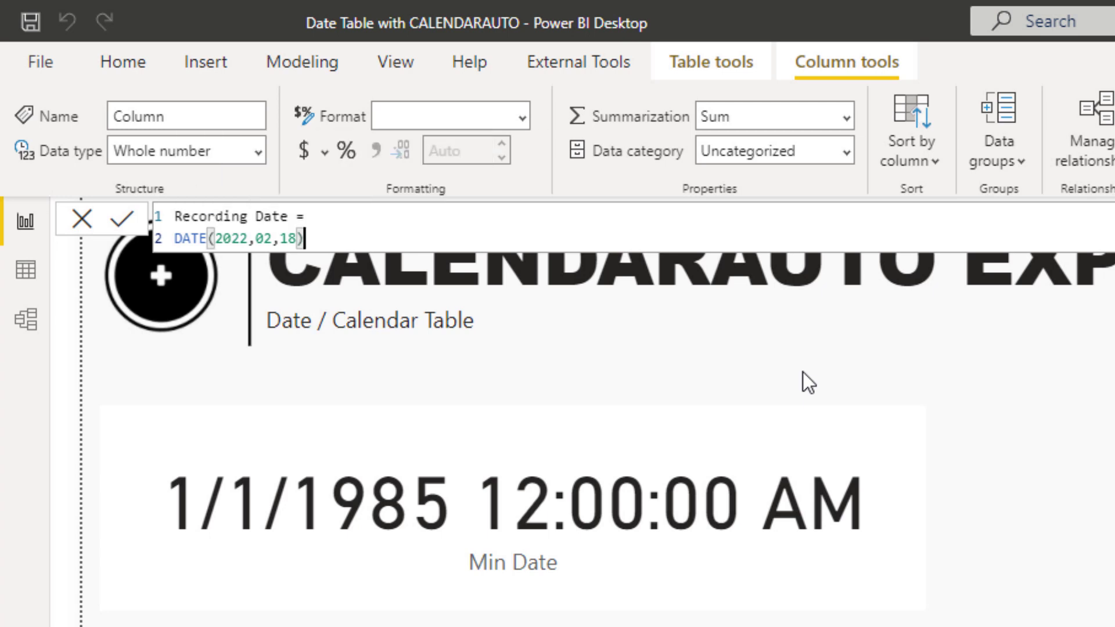
key(Return)
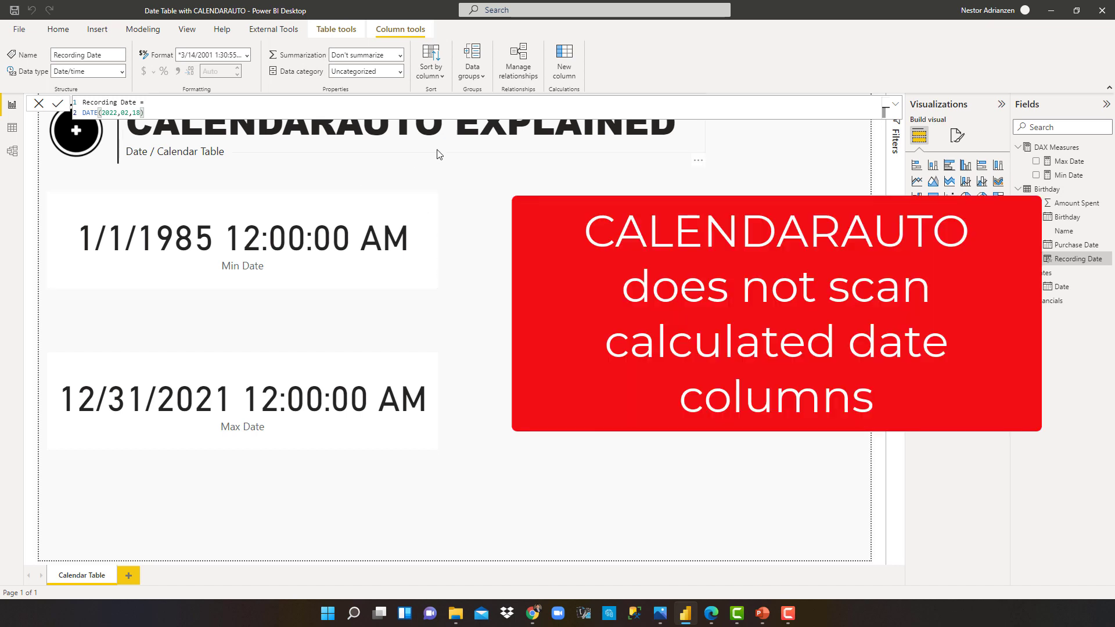
Show the Birthday table in Data view and review Recording Date's date format options.
click(438, 155)
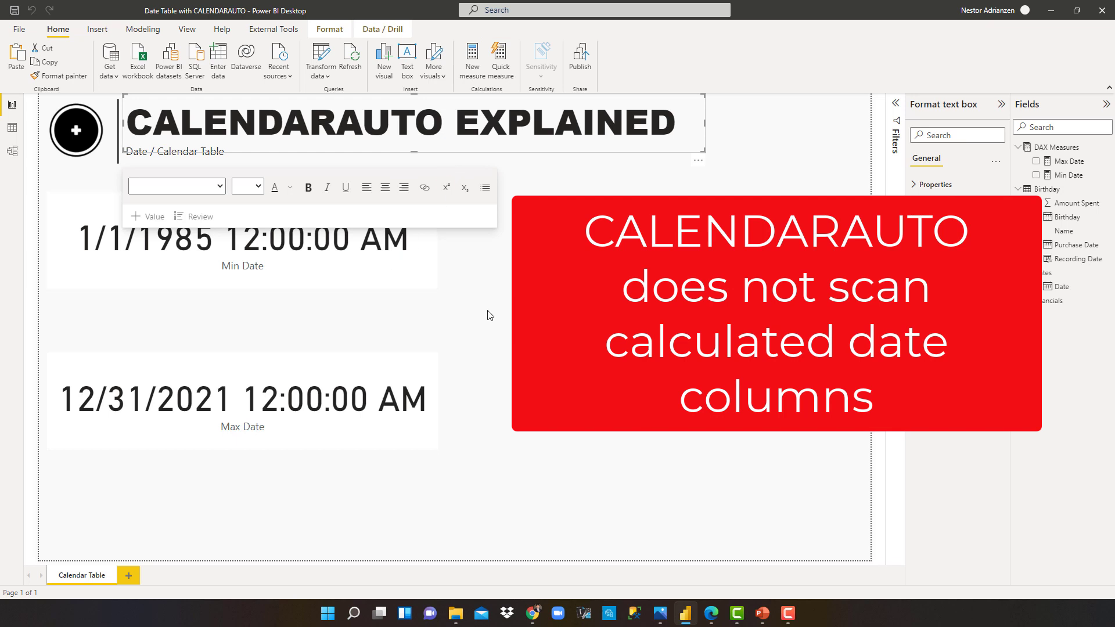
click(464, 320)
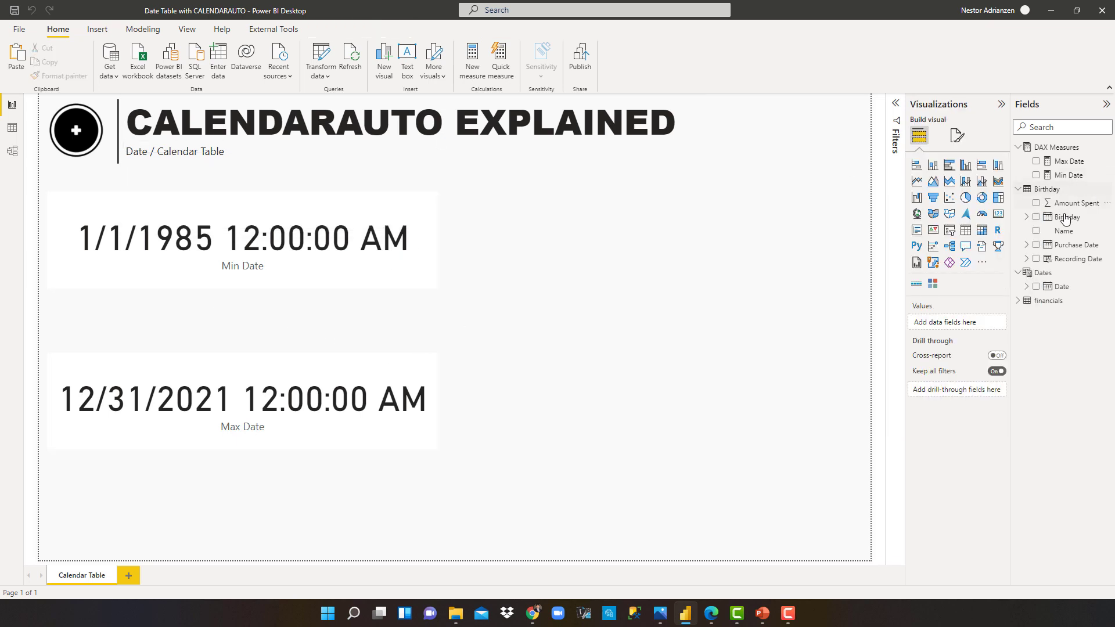
click(1048, 190)
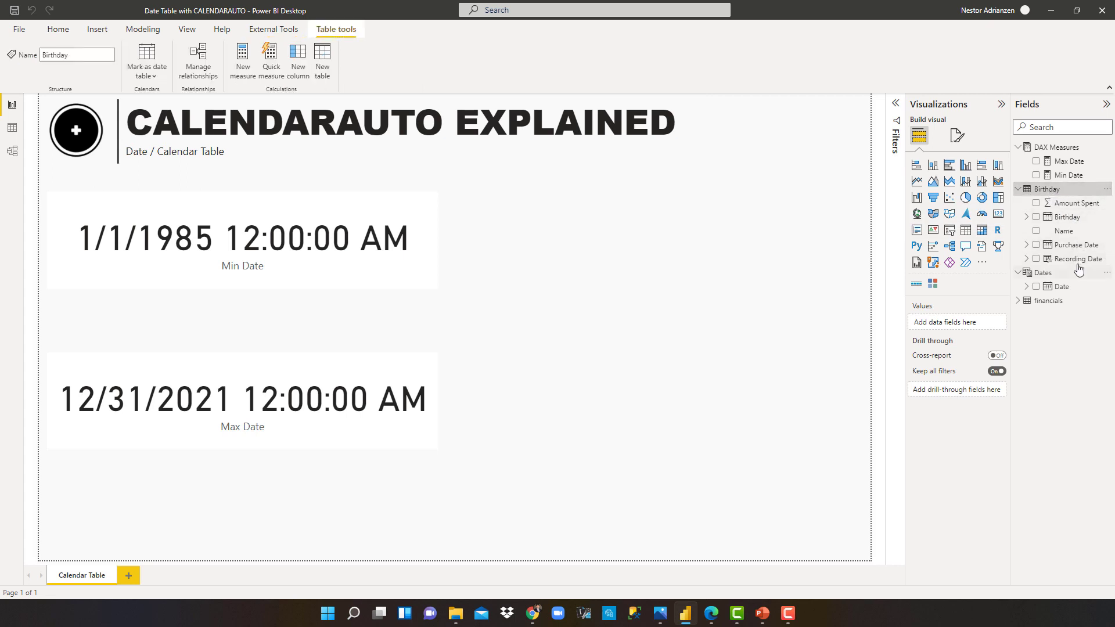
click(12, 134)
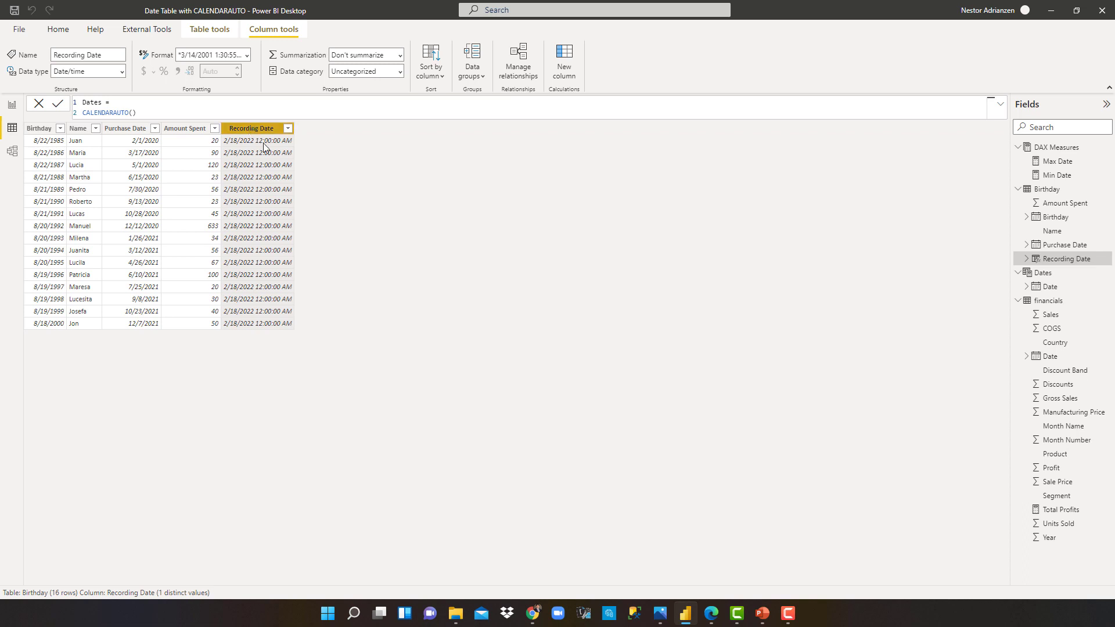
click(246, 55)
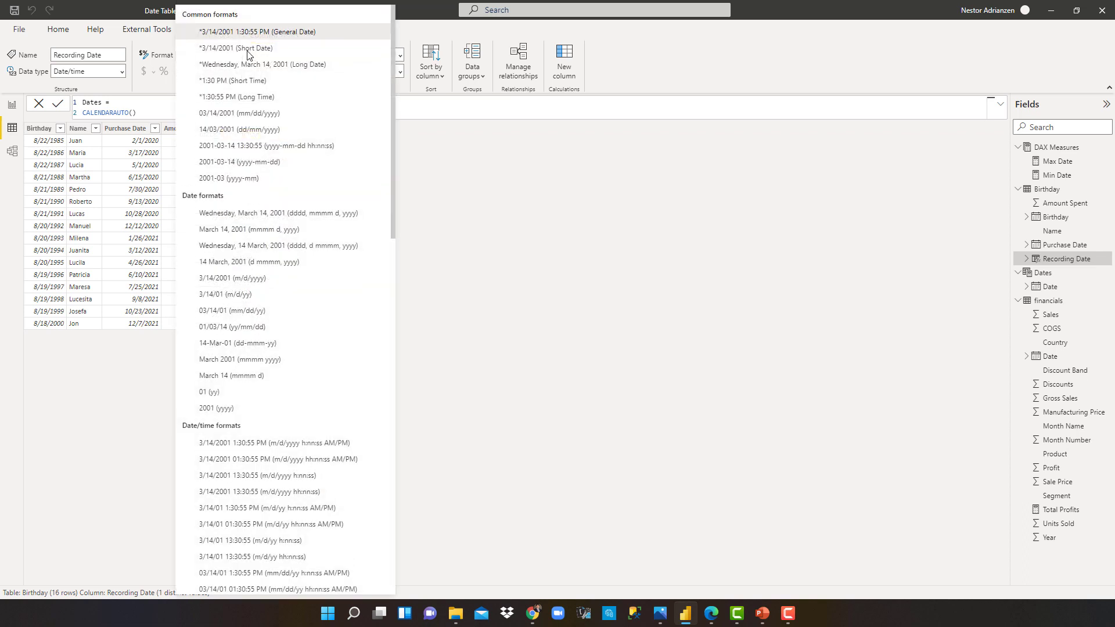
key(Escape)
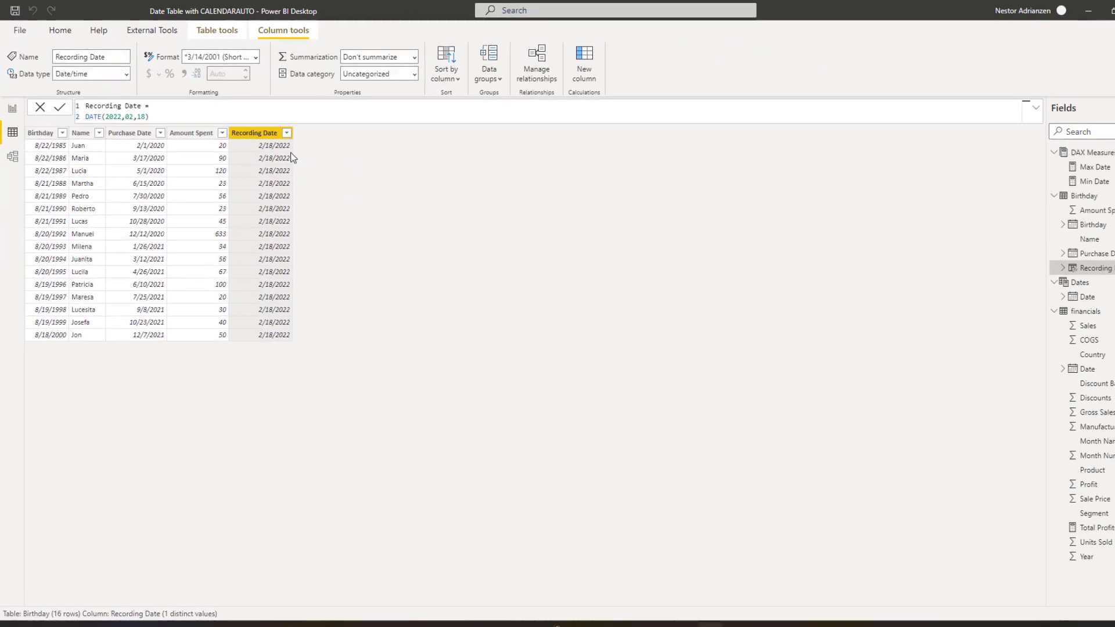
Go back to the report page and select the Max Date card.
click(17, 108)
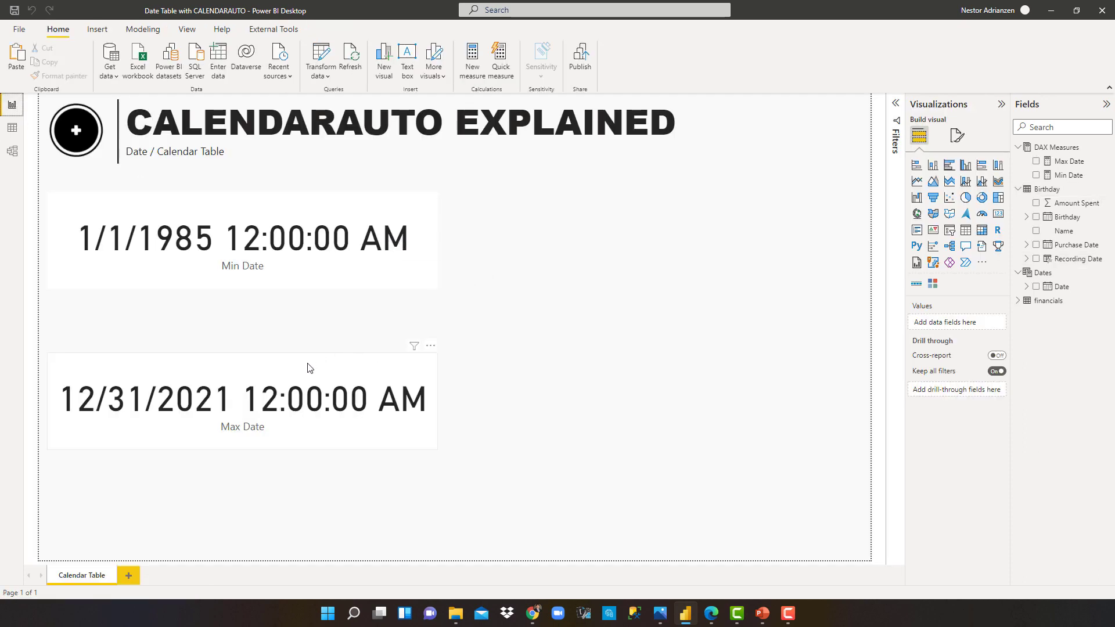
click(332, 368)
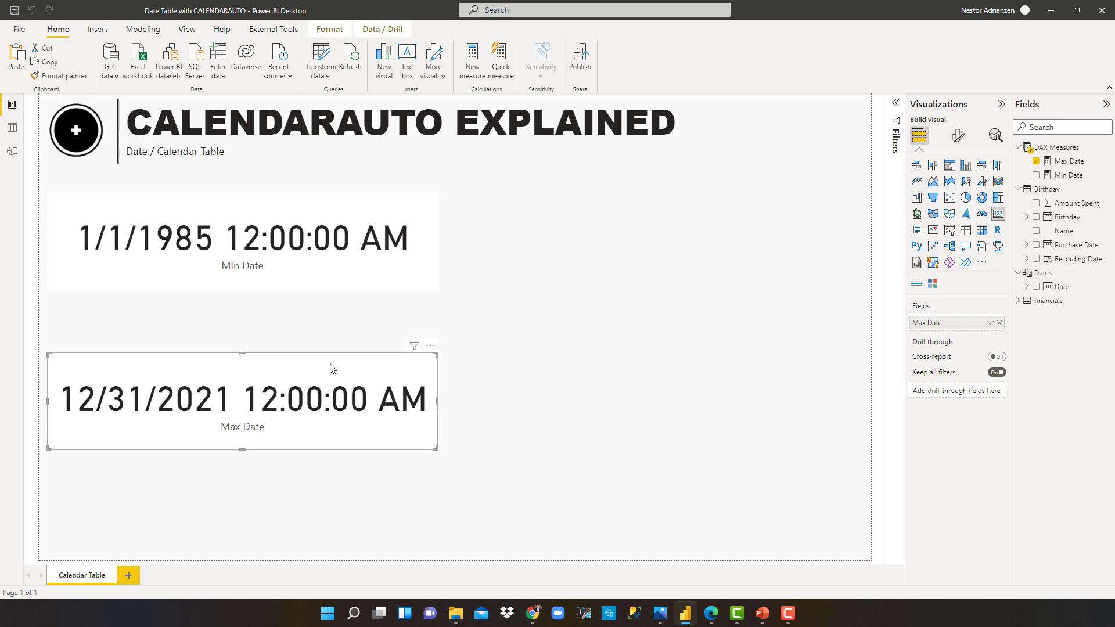